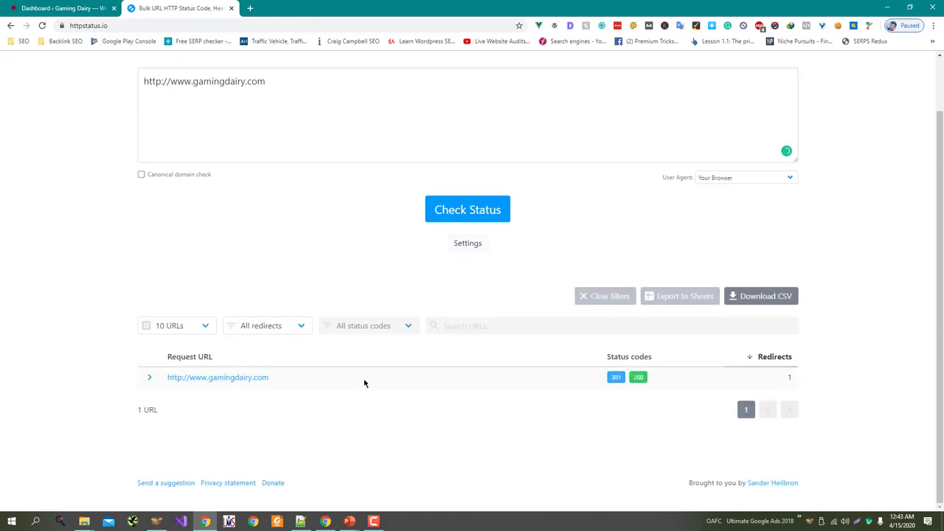
Step: Expand the gamingdairy.com result in httpstatus.io to show its 301 then 200 hops
{"action": "left_click", "coordinate": [149, 376]}
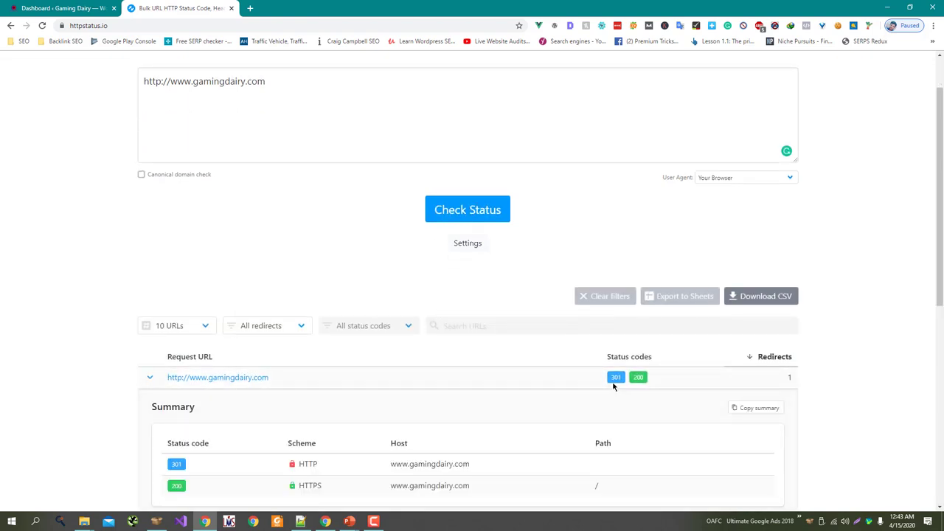
{"action": "mouse_move", "coordinate": [639, 379]}
{"action": "scroll", "coordinate": [631, 385], "scroll_direction": "down", "scroll_amount": 1}
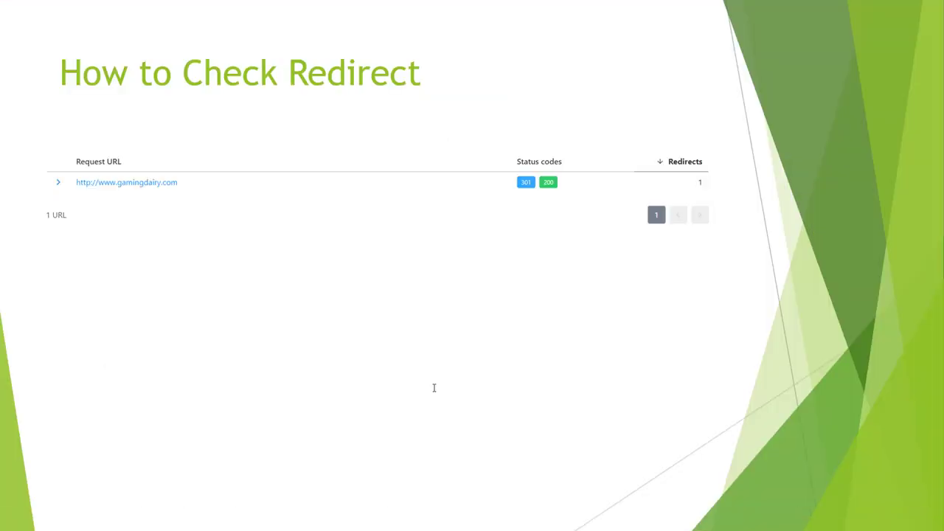
Step: Advance through the 2 Ways to 301 Redirect, Plugins and 301 Using Htaccess slides
{"action": "key", "text": "Right"}
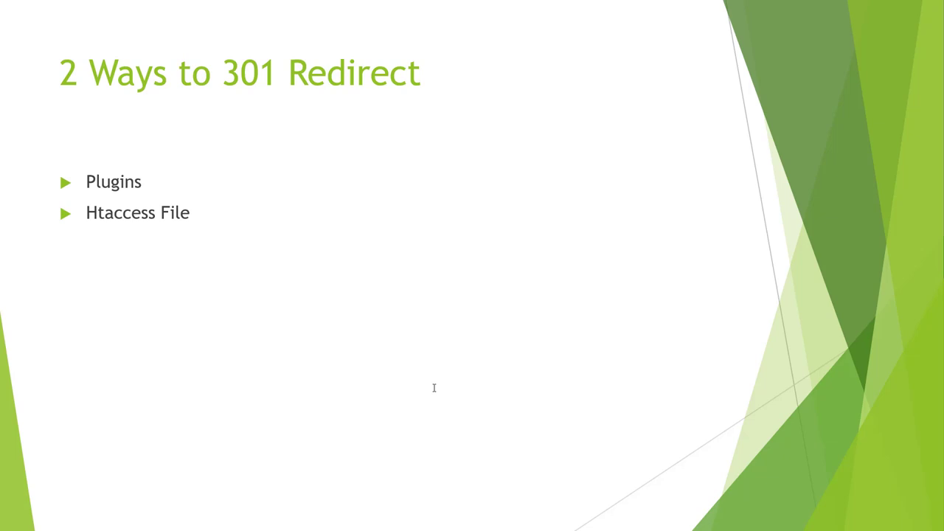
{"action": "key", "text": "Right"}
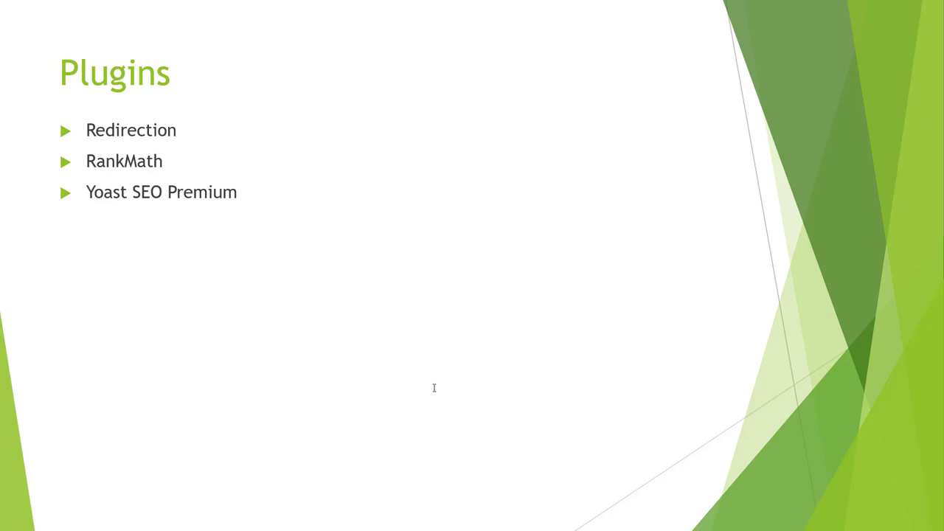
{"action": "key", "text": "Right"}
Step: Return to the Plugins slide, then bring up the WordPress dashboard in Chrome
{"action": "key", "text": "Left"}
{"action": "key", "text": "alt+Tab"}
{"action": "left_click", "coordinate": [61, 8]}
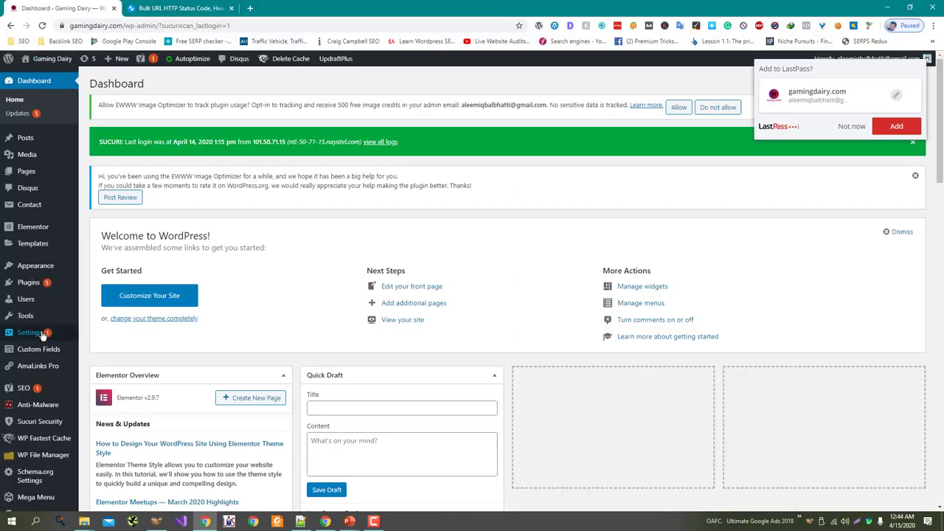
Step: Search the plugin directory for 'Redirection', then install and activate it
{"action": "scroll", "coordinate": [47, 295], "scroll_direction": "down", "scroll_amount": 2}
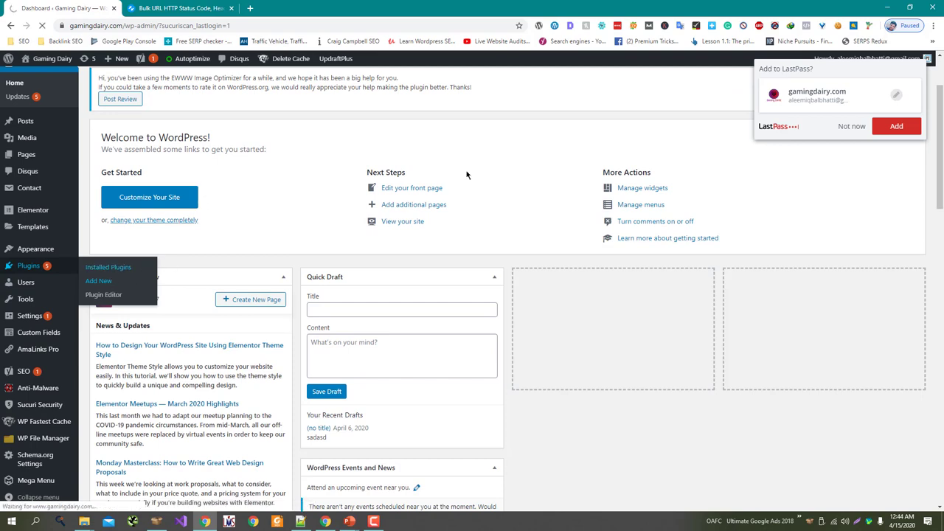
{"action": "left_click", "coordinate": [848, 127]}
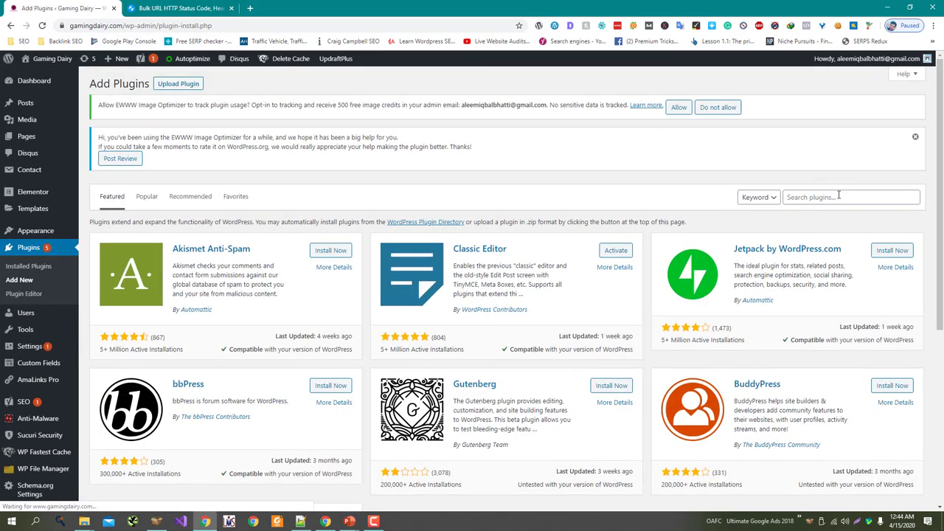
{"action": "left_click", "coordinate": [838, 196]}
{"action": "type", "text": "Redire"}
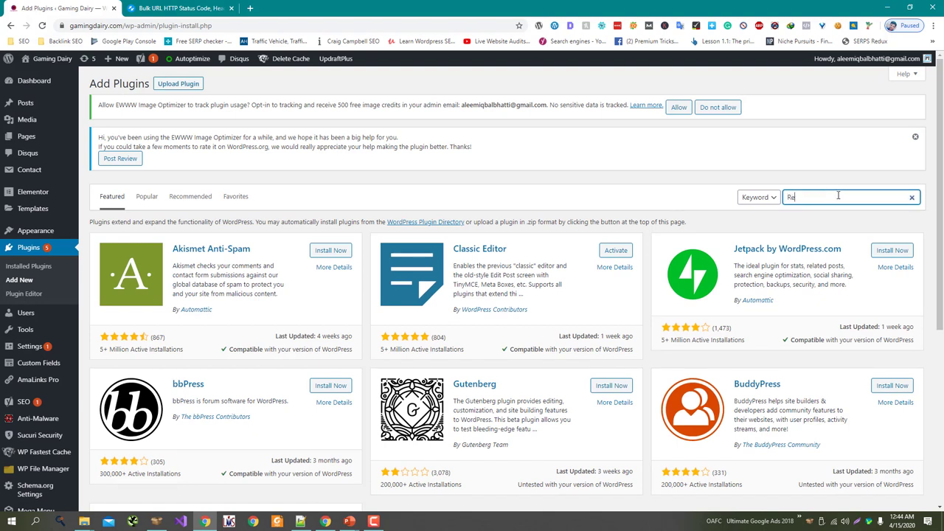
{"action": "type", "text": "ction"}
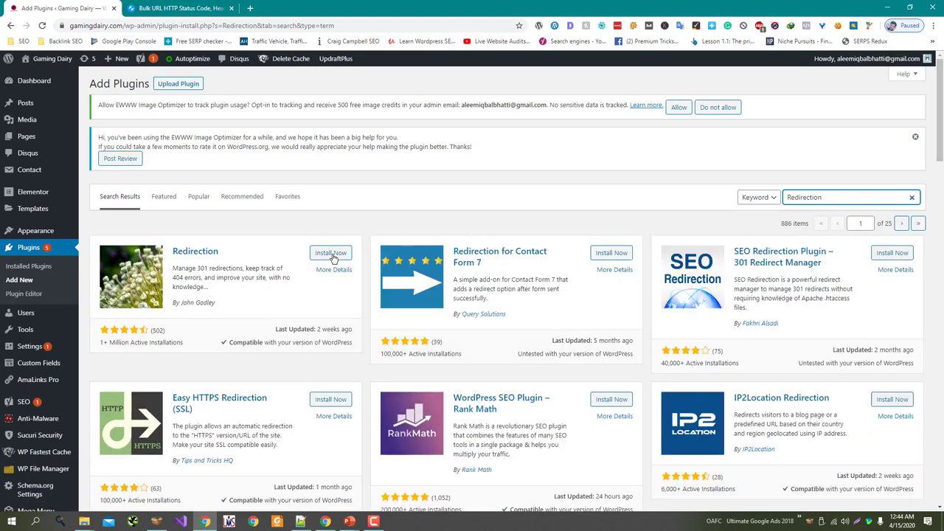
{"action": "left_click", "coordinate": [326, 255]}
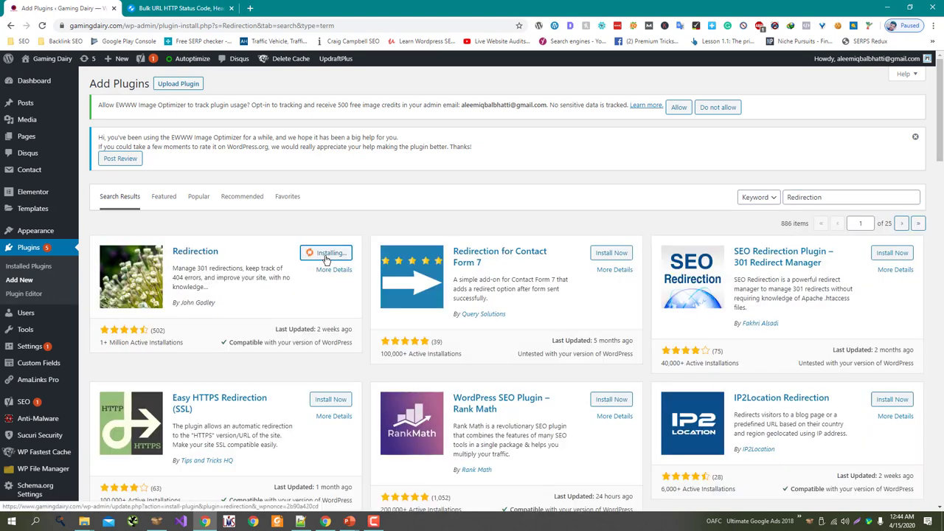
{"action": "left_click", "coordinate": [328, 255]}
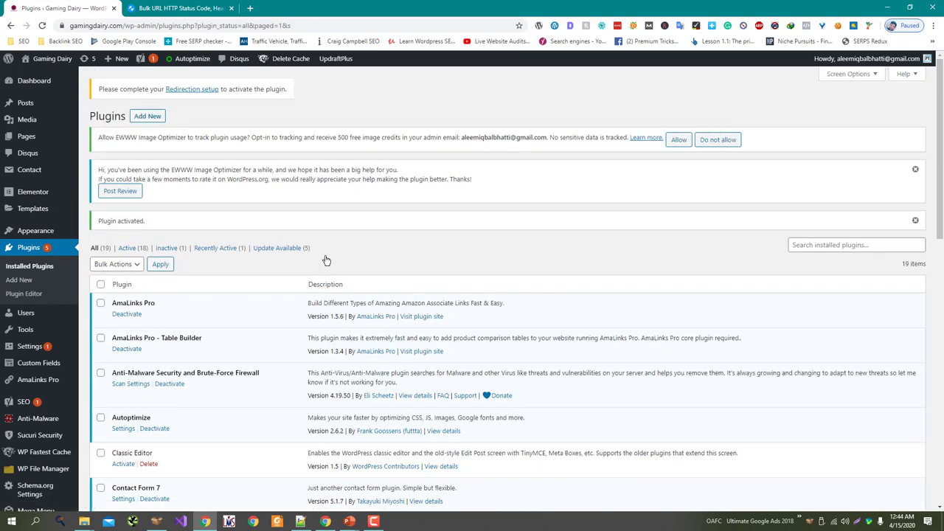
{"action": "scroll", "coordinate": [326, 260], "scroll_direction": "down", "scroll_amount": 3}
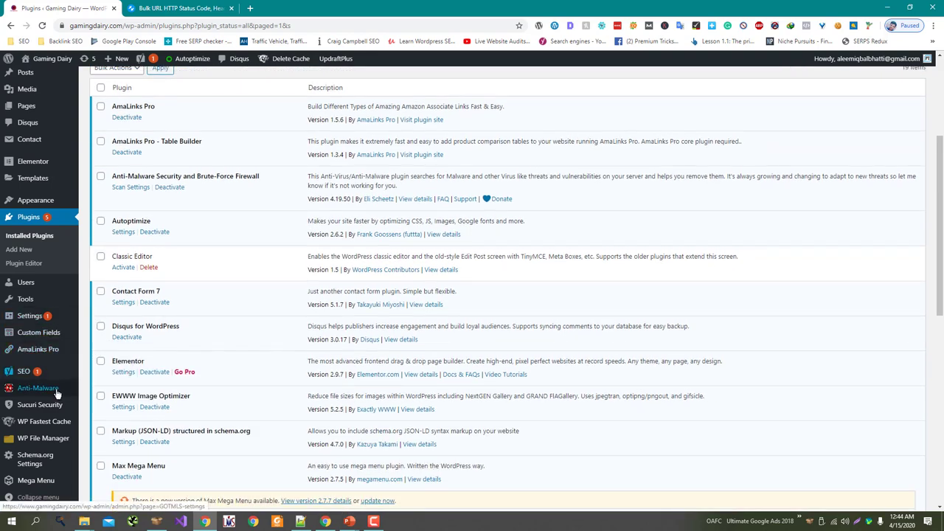
{"action": "mouse_move", "coordinate": [46, 305]}
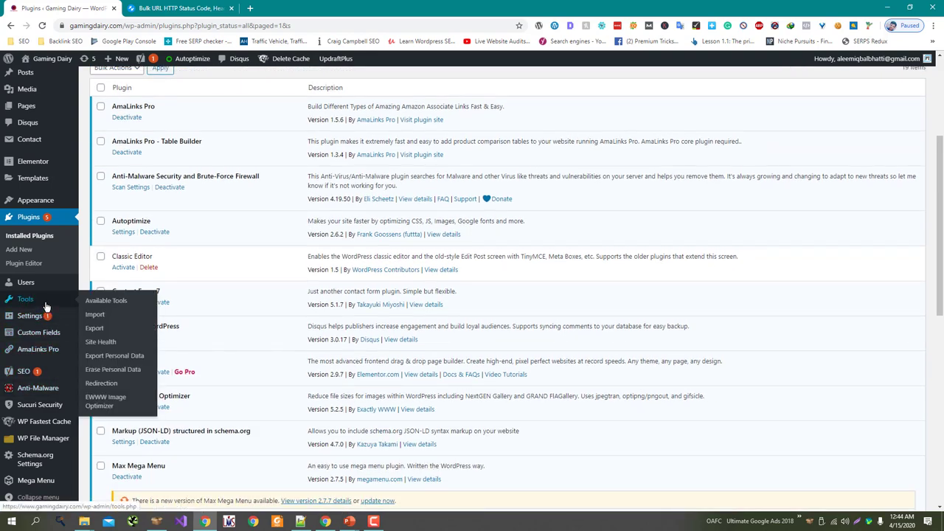
Step: Run Redirection's setup with permalink monitoring and redirect/404 logging enabled, finishing at the redirects manager
{"action": "left_click", "coordinate": [110, 387]}
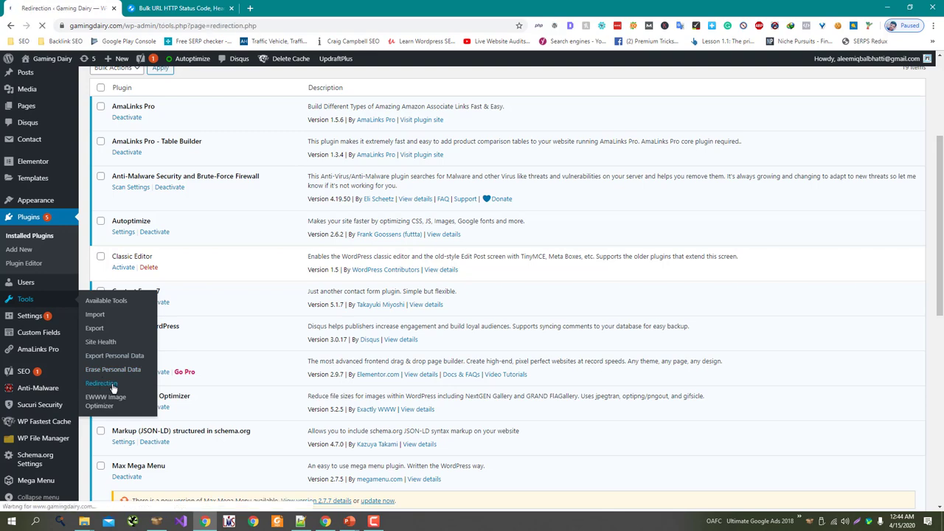
{"action": "scroll", "coordinate": [358, 263], "scroll_direction": "down", "scroll_amount": 3}
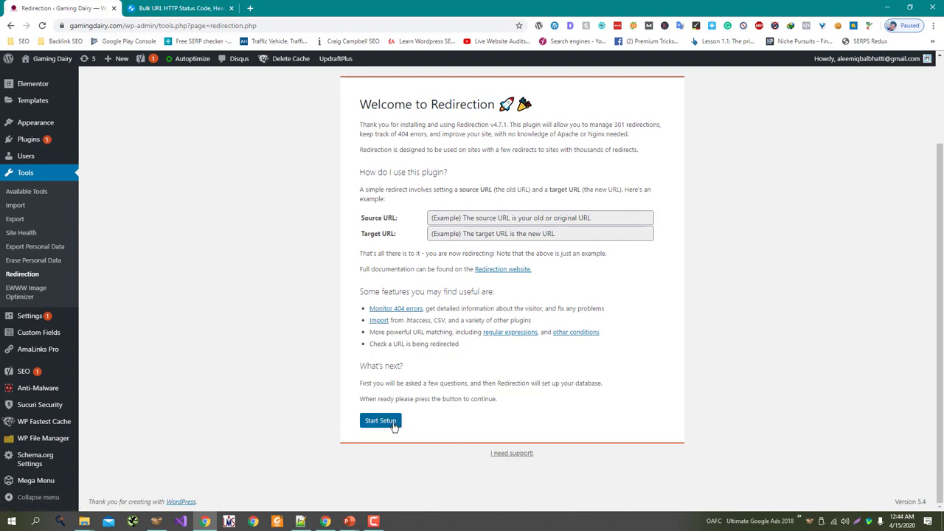
{"action": "left_click", "coordinate": [381, 421]}
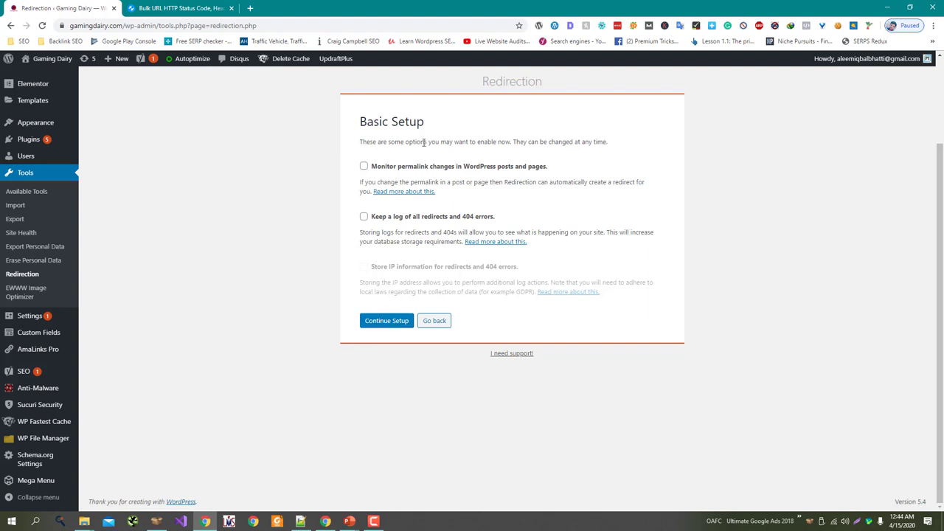
{"action": "left_click", "coordinate": [433, 166]}
{"action": "left_click", "coordinate": [417, 221]}
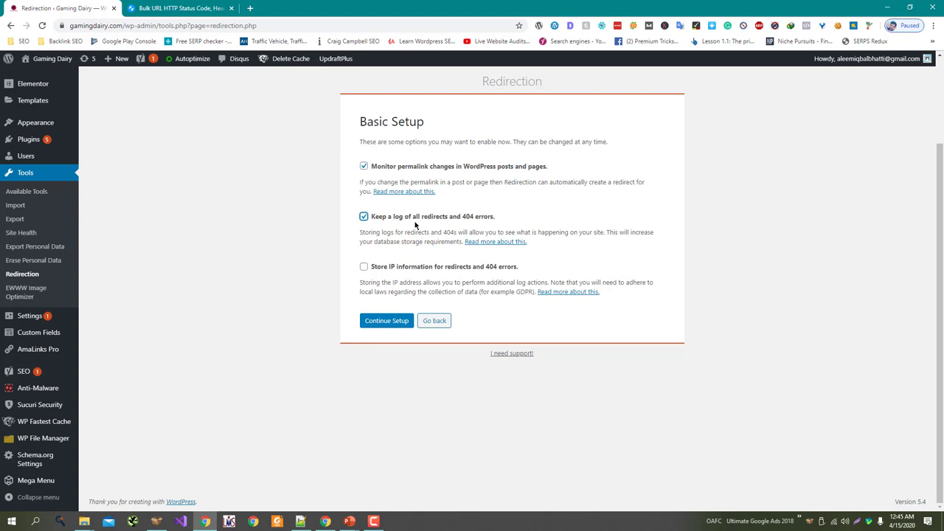
{"action": "left_click", "coordinate": [380, 323]}
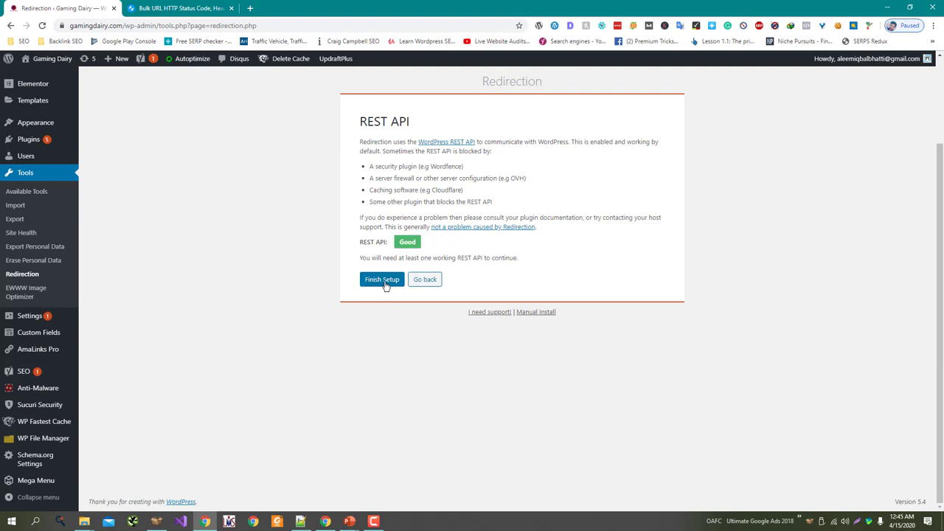
{"action": "left_click", "coordinate": [382, 280]}
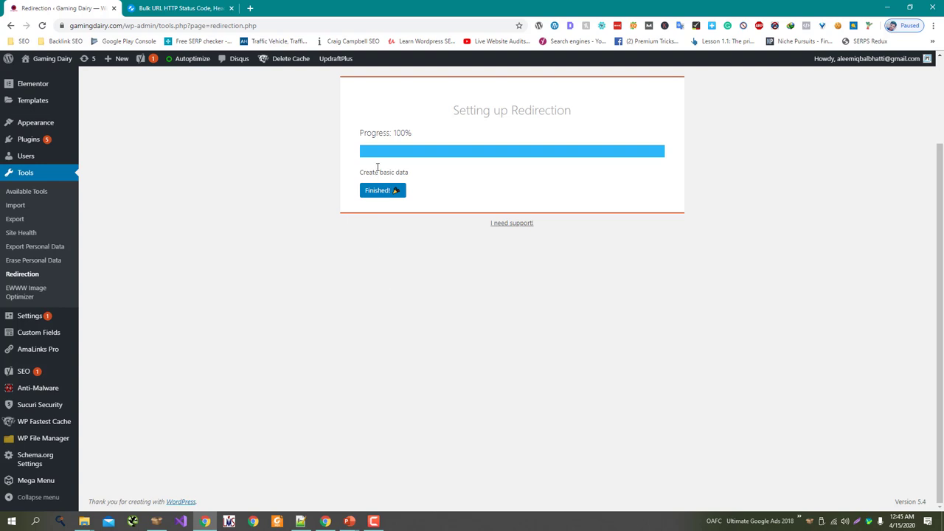
{"action": "left_click", "coordinate": [382, 191]}
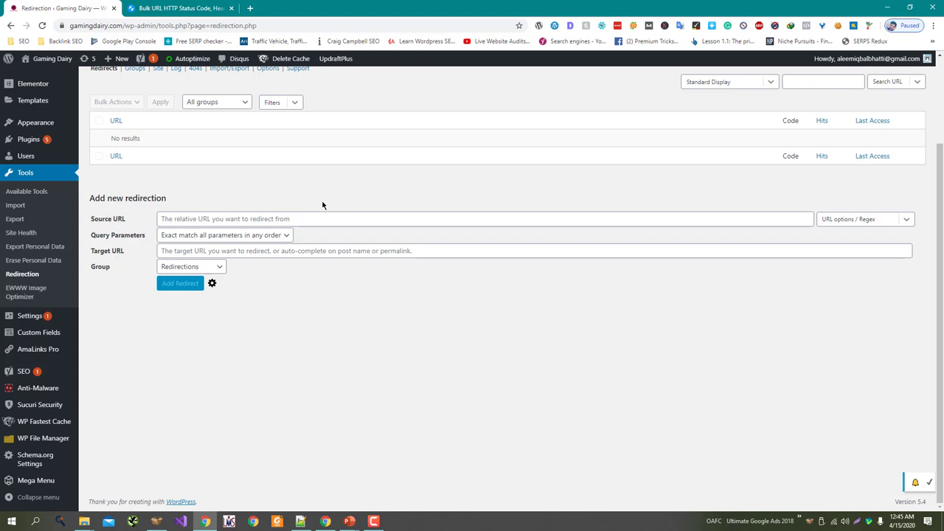
Step: Add a redirect from /test-1/ to /test-2/ in the Redirections group with exact query matching
{"action": "left_click", "coordinate": [334, 221]}
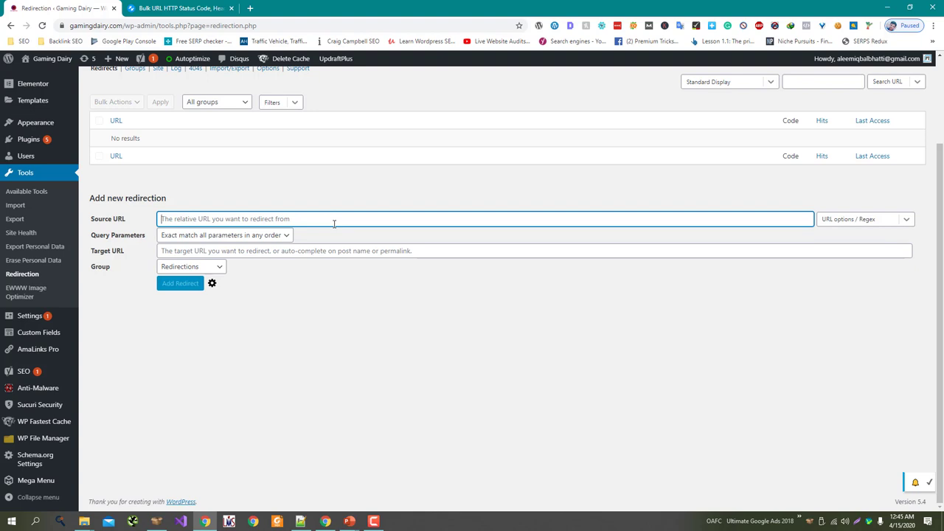
{"action": "left_click", "coordinate": [300, 252]}
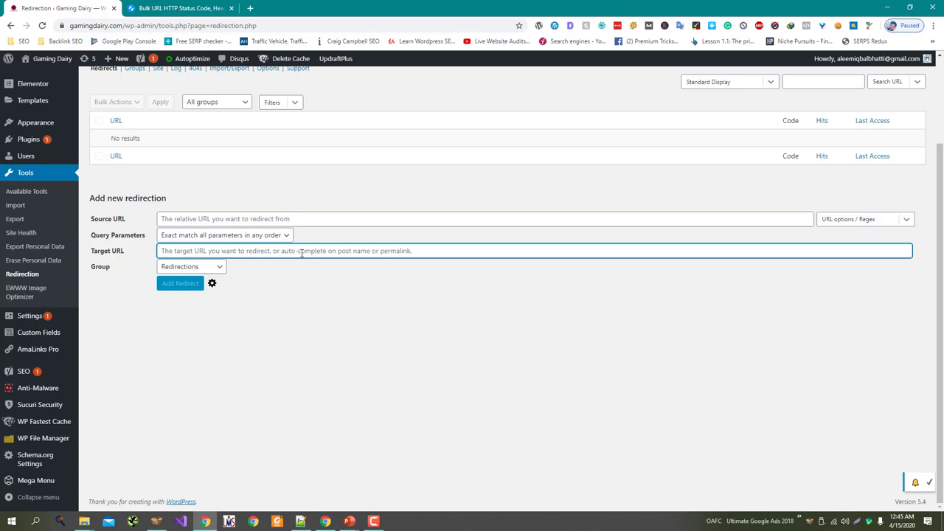
{"action": "left_click", "coordinate": [290, 219]}
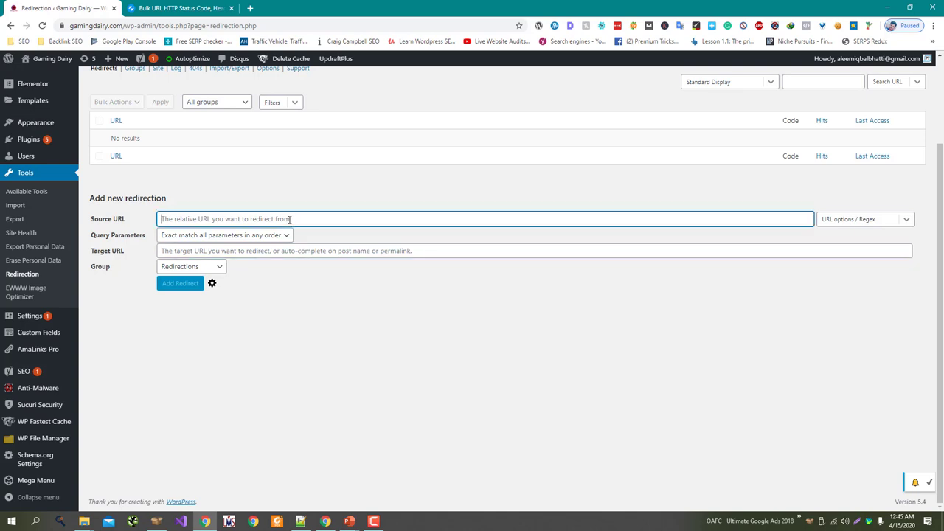
{"action": "type", "text": "/"}
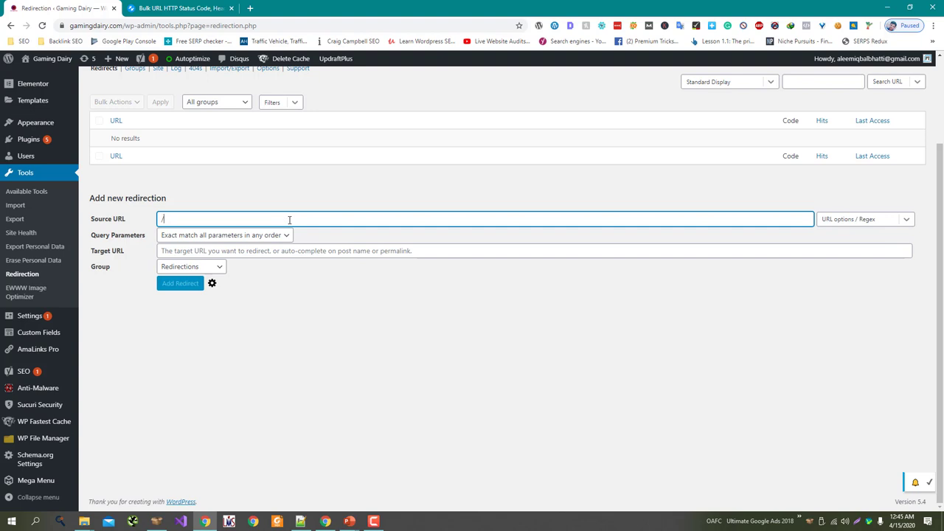
{"action": "type", "text": "test-1/"}
{"action": "key", "text": "Tab"}
{"action": "key", "text": "Tab"}
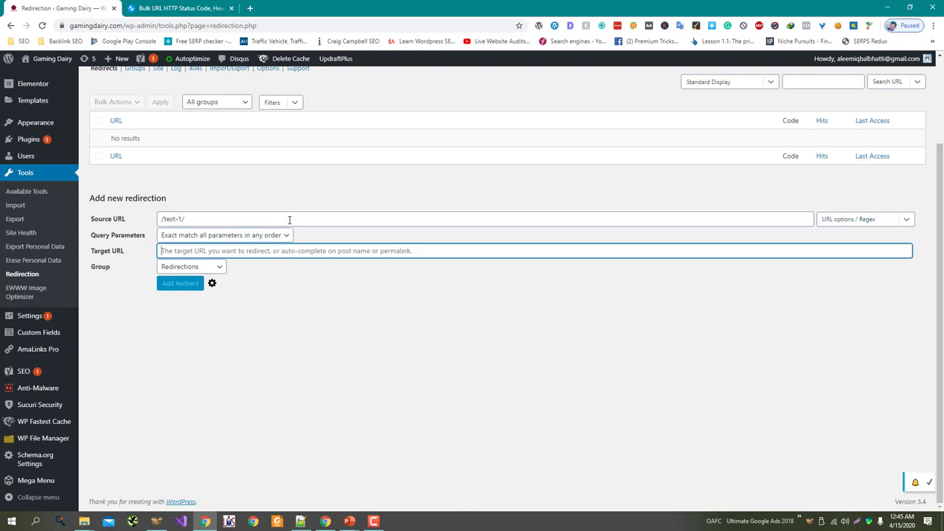
{"action": "type", "text": "/test"}
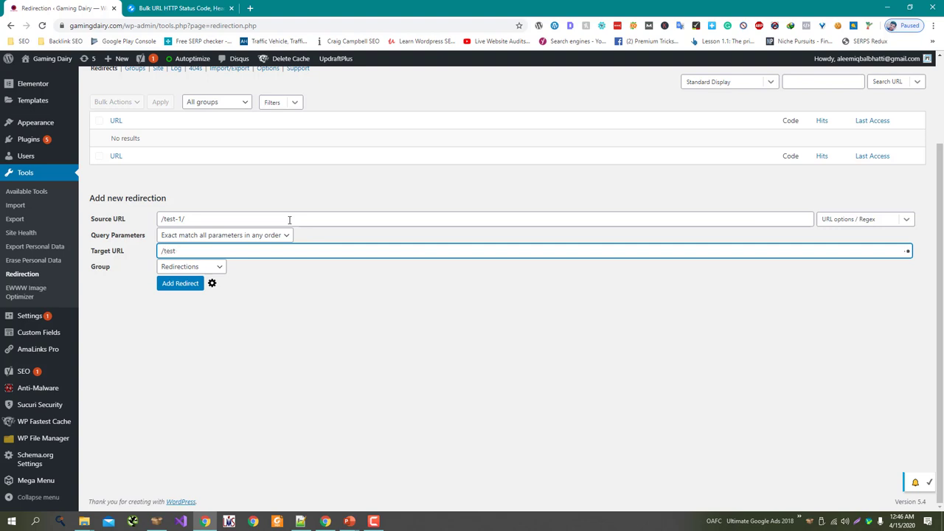
{"action": "type", "text": "-2/"}
{"action": "left_click", "coordinate": [180, 270]}
{"action": "left_click", "coordinate": [180, 270]}
{"action": "left_click", "coordinate": [234, 234]}
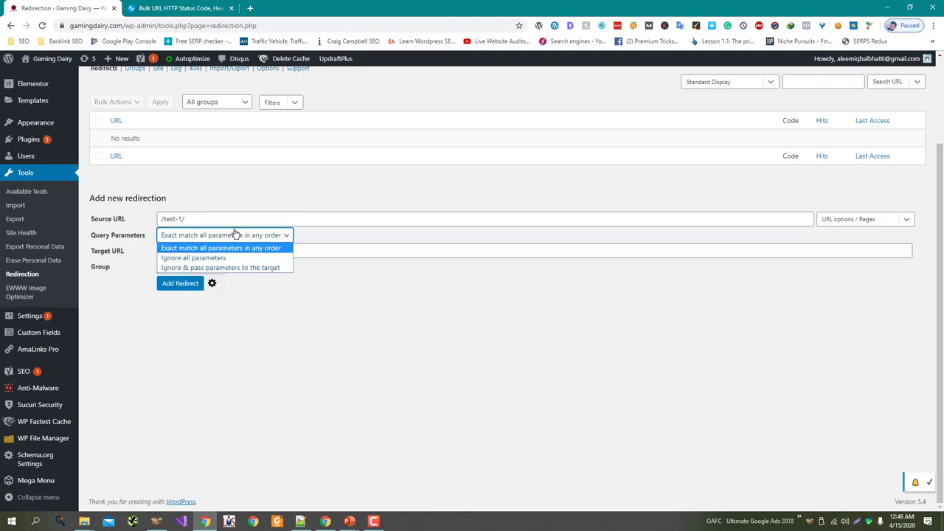
{"action": "left_click", "coordinate": [235, 235]}
{"action": "left_click", "coordinate": [189, 287]}
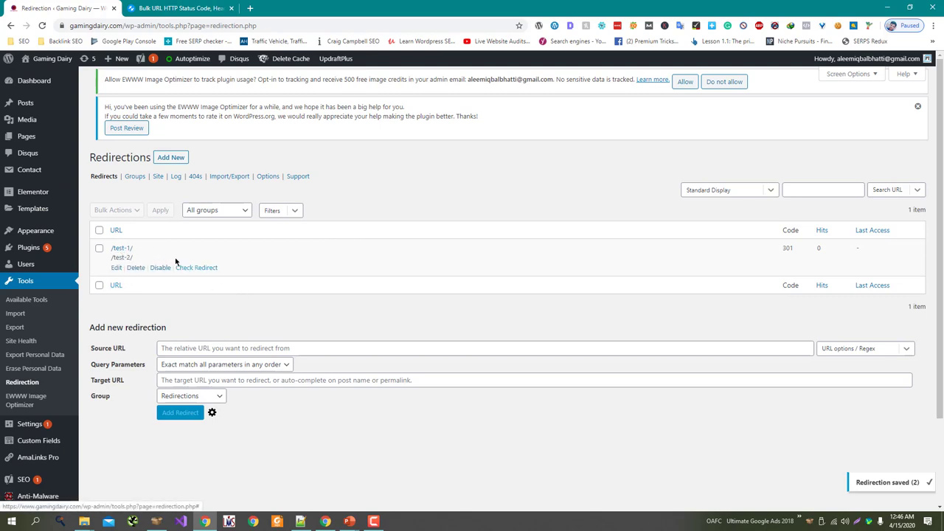
Step: Open gamingdairy.com/test-1/ in a new tab and confirm it lands on /test-2/
{"action": "left_click", "coordinate": [162, 25]}
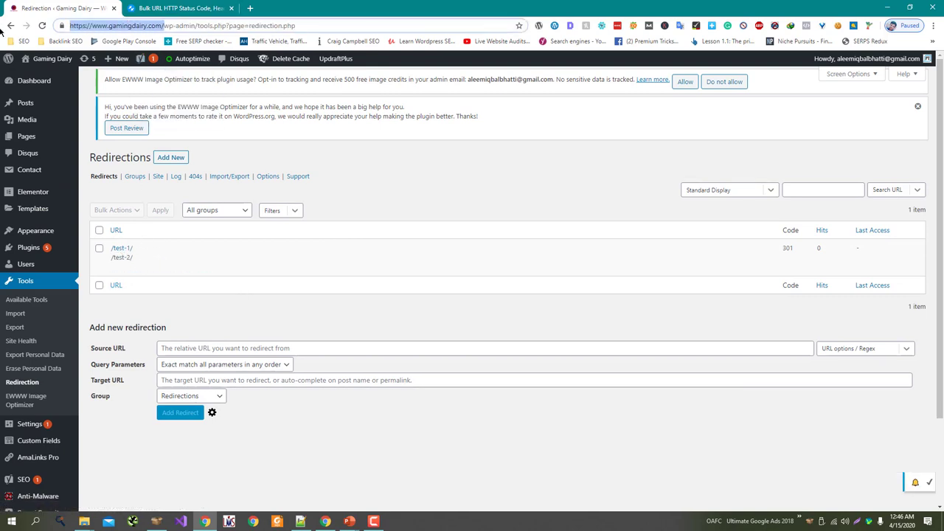
{"action": "key", "text": "ctrl+t"}
{"action": "type", "text": "https://www.gamingdairy.com/"}
{"action": "type", "text": "test"}
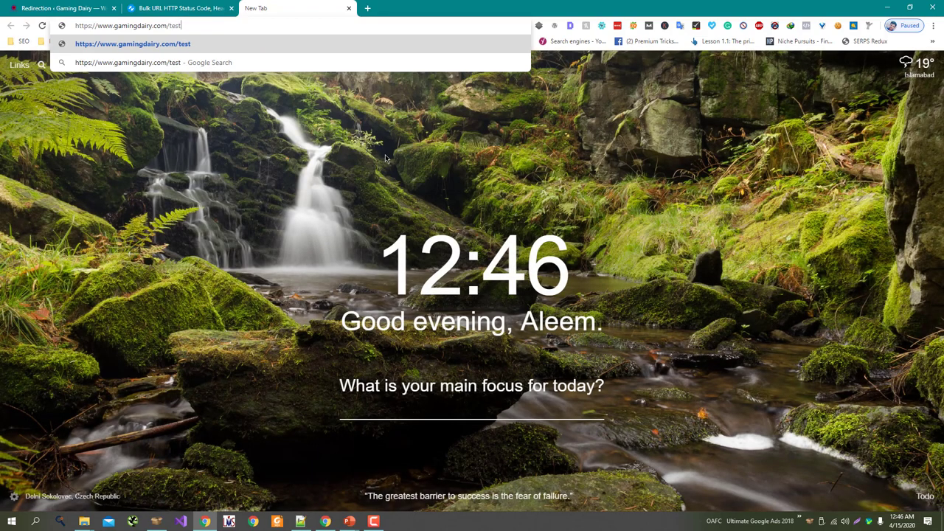
{"action": "type", "text": "-1/"}
{"action": "key", "text": "Return"}
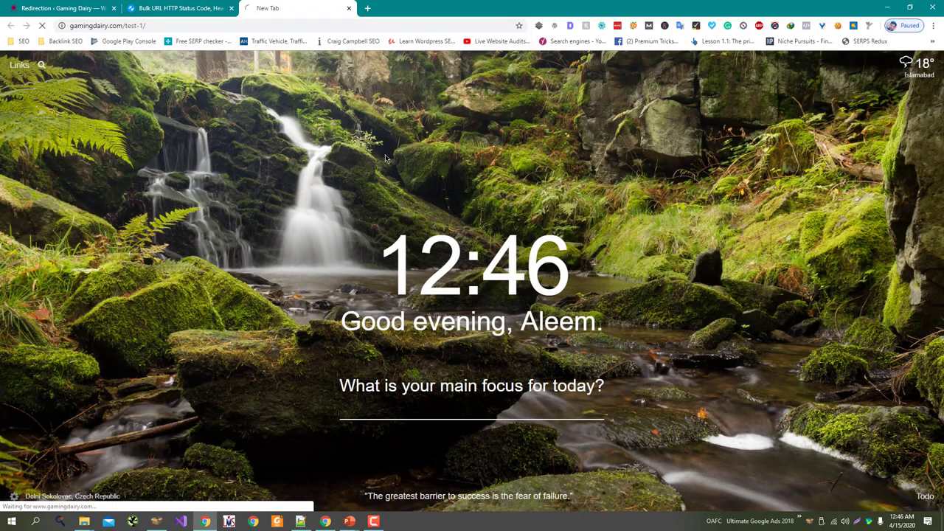
{"action": "left_click", "coordinate": [199, 25]}
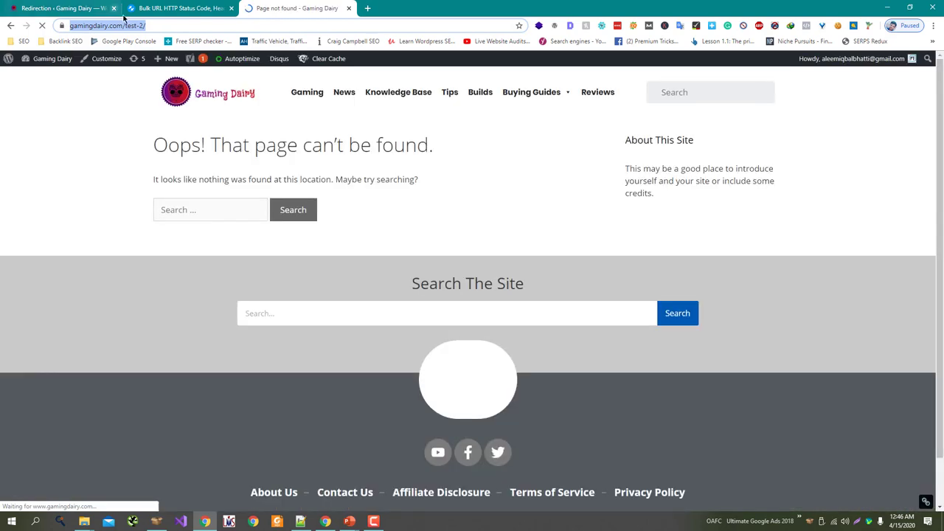
{"action": "left_click", "coordinate": [180, 9]}
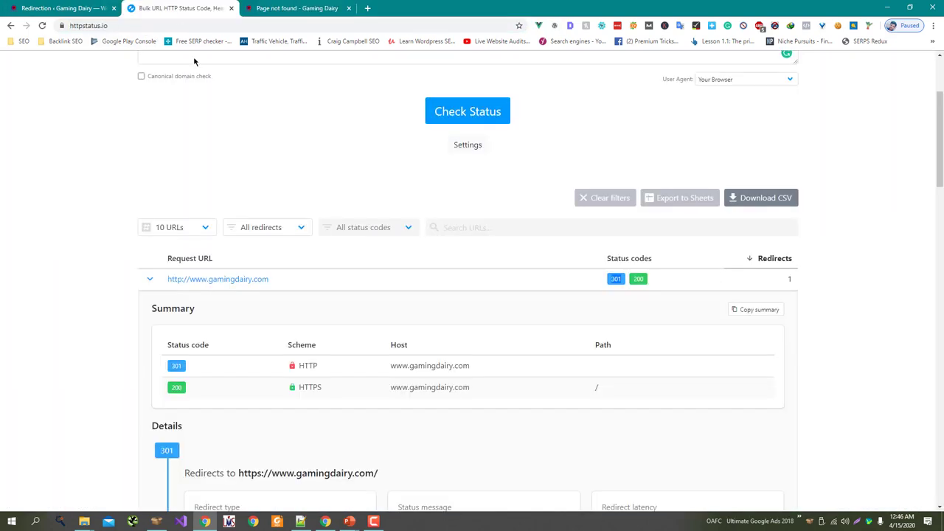
{"action": "scroll", "coordinate": [421, 326], "scroll_direction": "up", "scroll_amount": 3}
{"action": "left_click", "coordinate": [417, 181]}
{"action": "key", "text": "ctrl+a"}
{"action": "type", "text": "https://www.gamingdairy.com/test-1/"}
{"action": "left_click", "coordinate": [461, 267]}
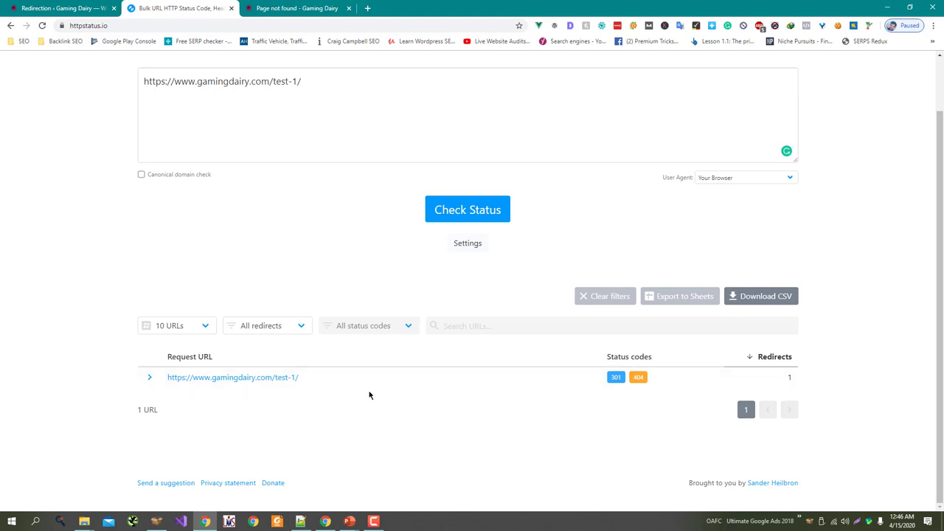
Step: Present the 301 Using Htaccess slides with the Redirect 301 code examples, then return to the browser
{"action": "mouse_move", "coordinate": [618, 381]}
{"action": "key", "text": "alt+Tab"}
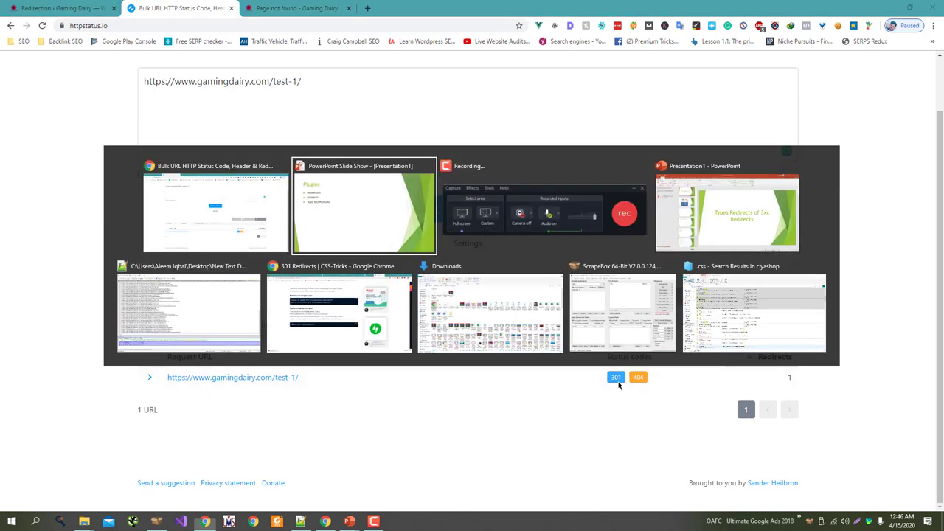
{"action": "key", "text": "Right"}
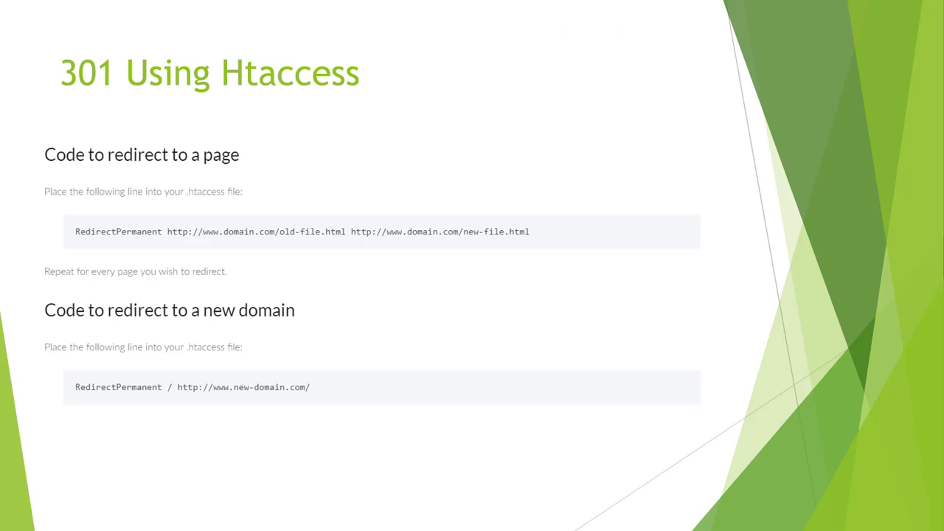
{"action": "key", "text": "Right"}
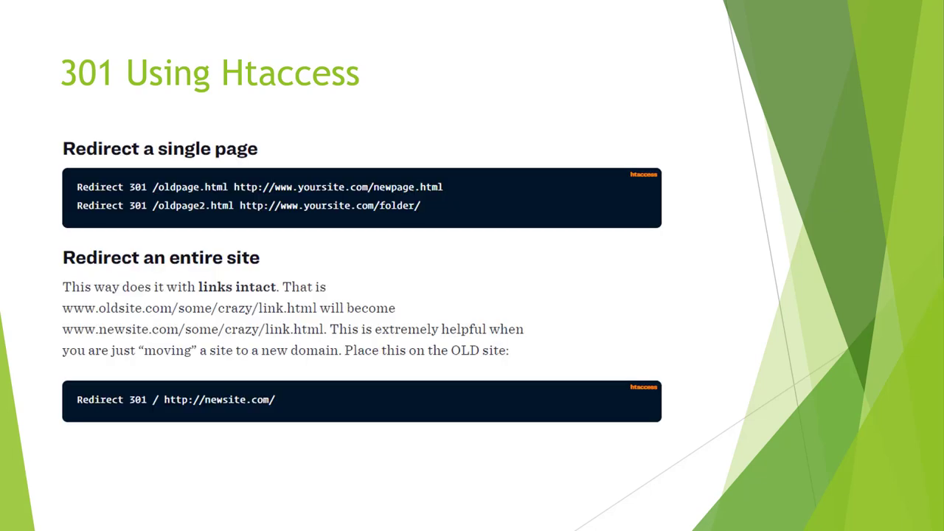
{"action": "key", "text": "alt+Tab"}
Step: Browse the site's root files in WP File Manager and open Yoast SEO Tools in a new tab
{"action": "left_click", "coordinate": [44, 8]}
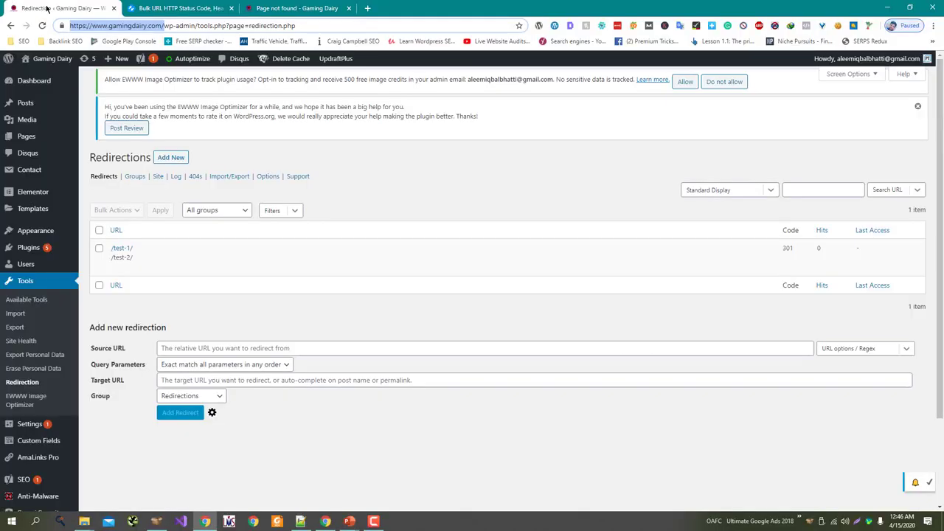
{"action": "scroll", "coordinate": [18, 309], "scroll_direction": "down", "scroll_amount": 3}
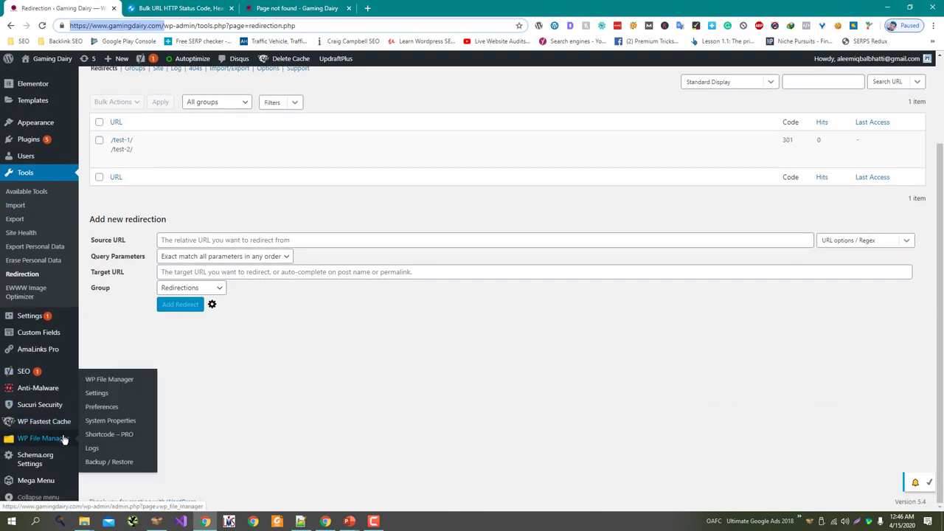
{"action": "left_click", "coordinate": [63, 438]}
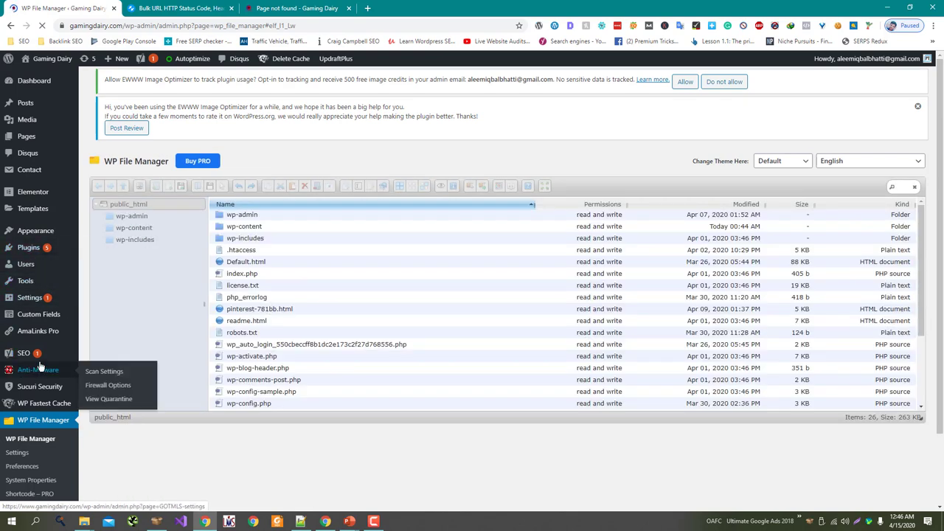
{"action": "middle_click", "coordinate": [103, 397]}
{"action": "left_click", "coordinate": [180, 6]}
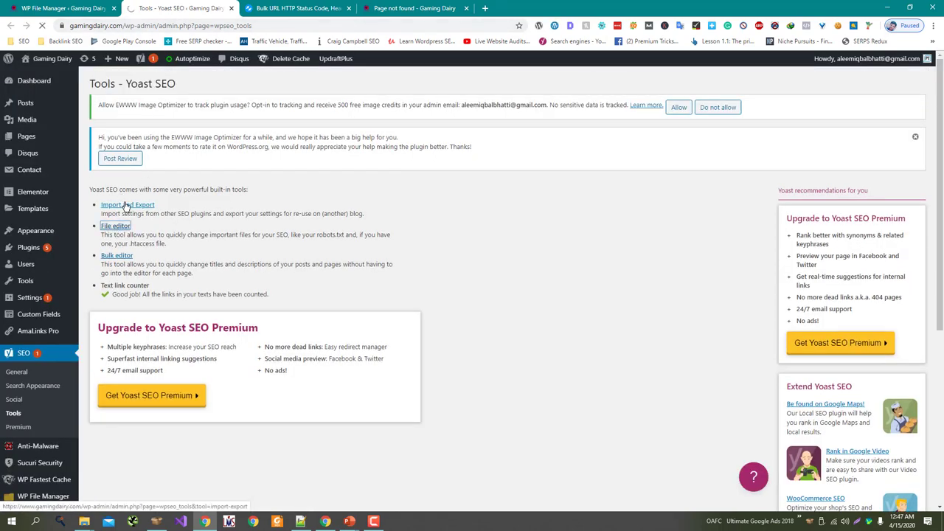
Step: Append 'Redirect 301 /test-1/ /test-2/' to .htaccess in Yoast's file editor and save it
{"action": "left_click", "coordinate": [121, 226]}
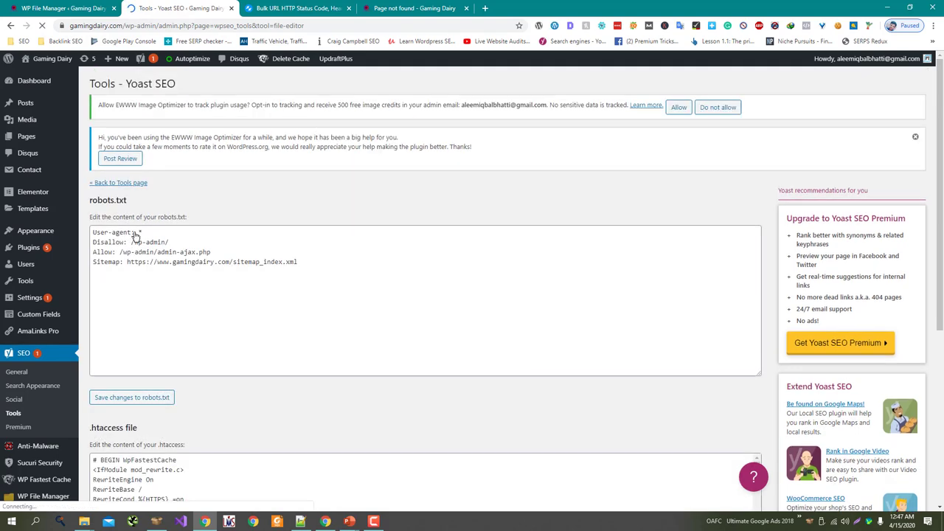
{"action": "scroll", "coordinate": [133, 238], "scroll_direction": "down", "scroll_amount": 3}
{"action": "scroll", "coordinate": [178, 293], "scroll_direction": "down", "scroll_amount": 15}
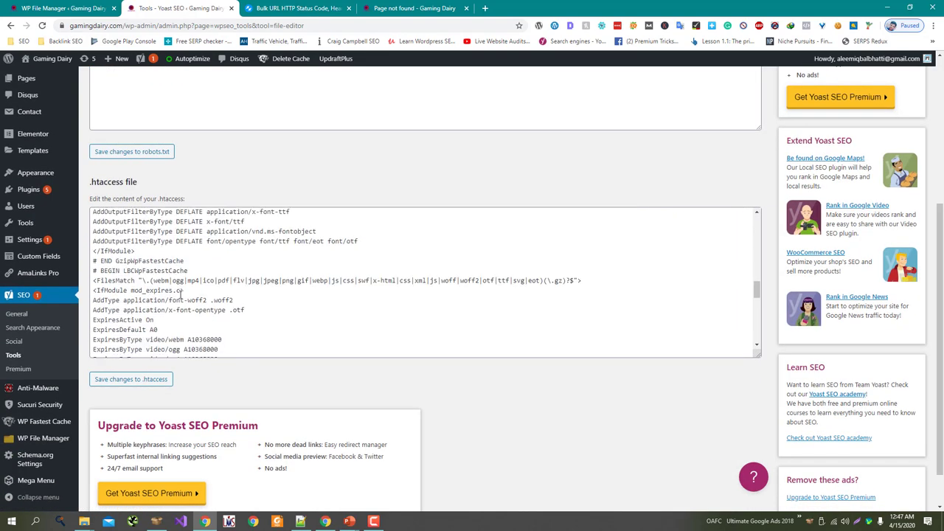
{"action": "left_click", "coordinate": [140, 333]}
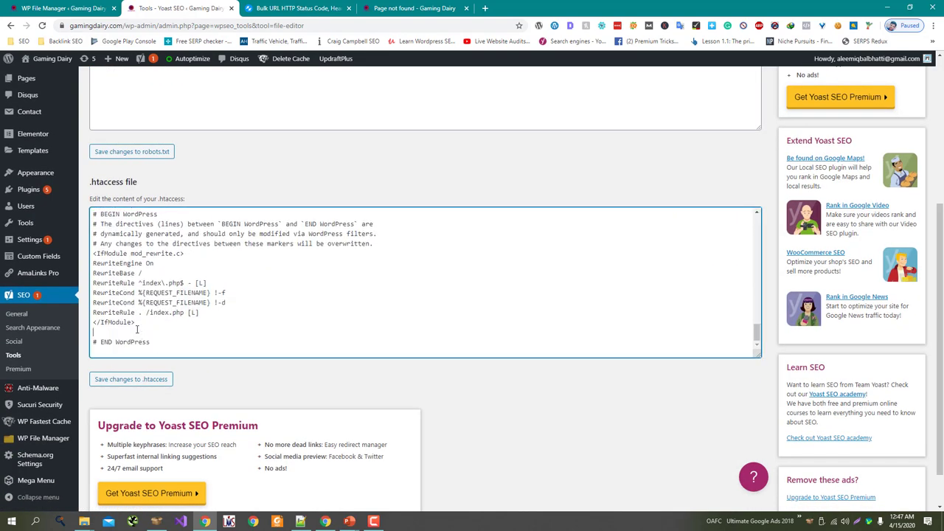
{"action": "scroll", "coordinate": [168, 343], "scroll_direction": "down", "scroll_amount": 1}
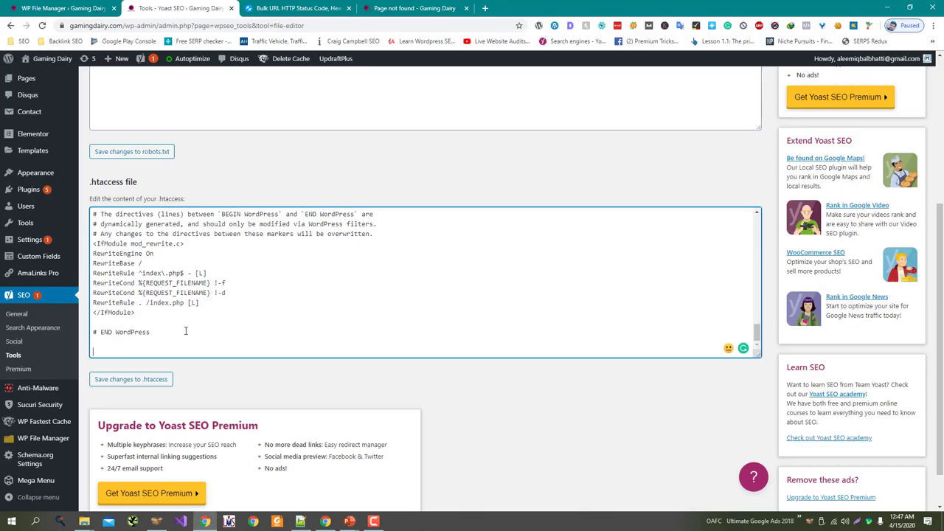
{"action": "type", "text": "Redirectr"}
{"action": "key", "text": "BackSpace"}
{"action": "key", "text": "BackSpace"}
{"action": "type", "text": "301 /test-1/ /test-2/"}
{"action": "left_click", "coordinate": [155, 379]}
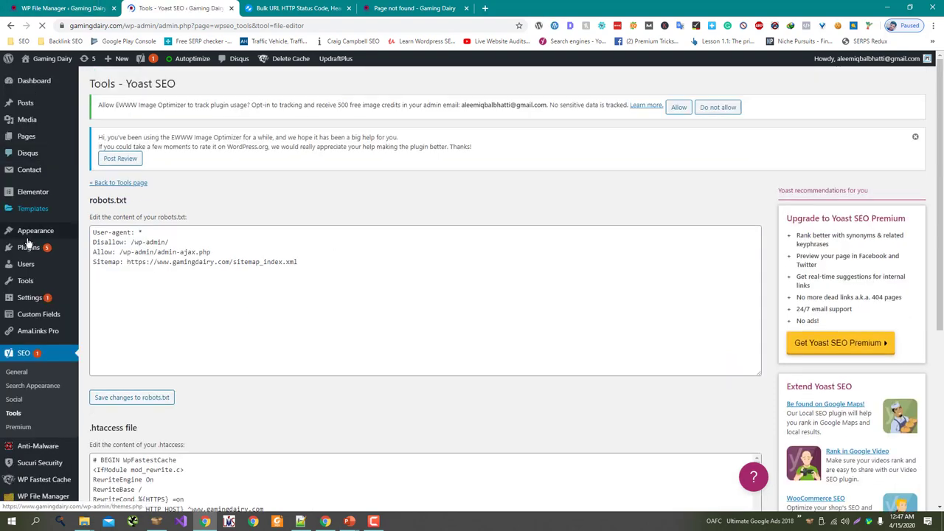
Step: Delete the /test-1/ to /test-2/ rule in the Redirection plugin, then return to the test-2 page
{"action": "mouse_move", "coordinate": [26, 282]}
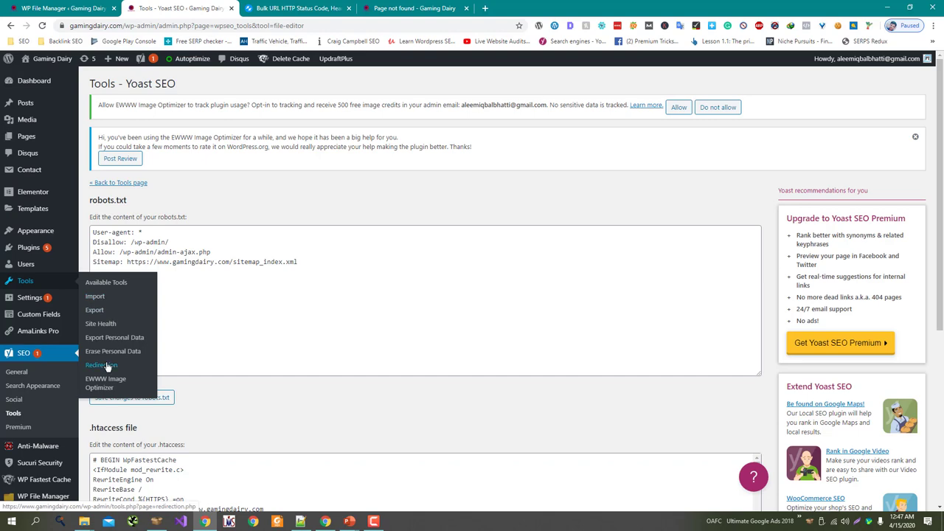
{"action": "middle_click", "coordinate": [96, 323]}
{"action": "left_click", "coordinate": [288, 5]}
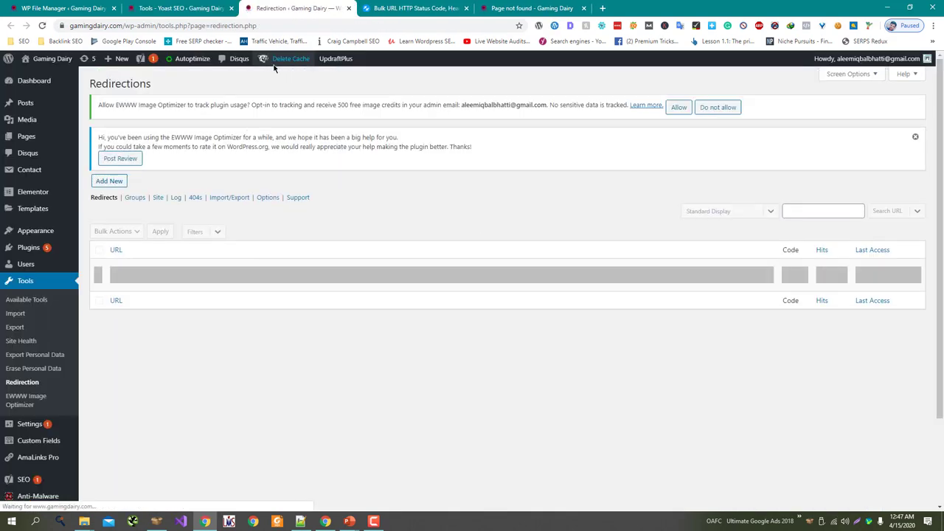
{"action": "left_click", "coordinate": [138, 288]}
{"action": "left_click", "coordinate": [525, 83]}
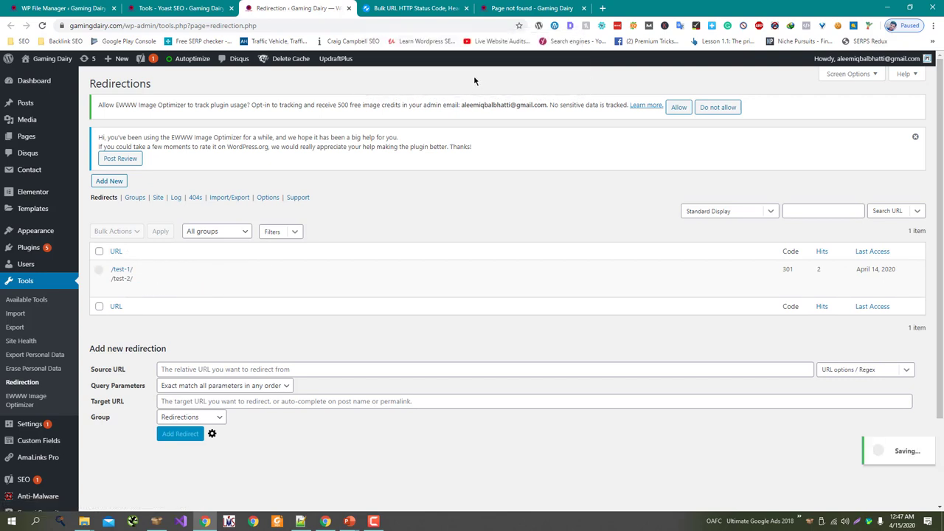
{"action": "left_click", "coordinate": [438, 8]}
Step: Load /test-1/ in the browser and confirm it still lands on /test-2/
{"action": "left_click_drag", "start_coordinate": [529, 8], "coordinate": [413, 8]}
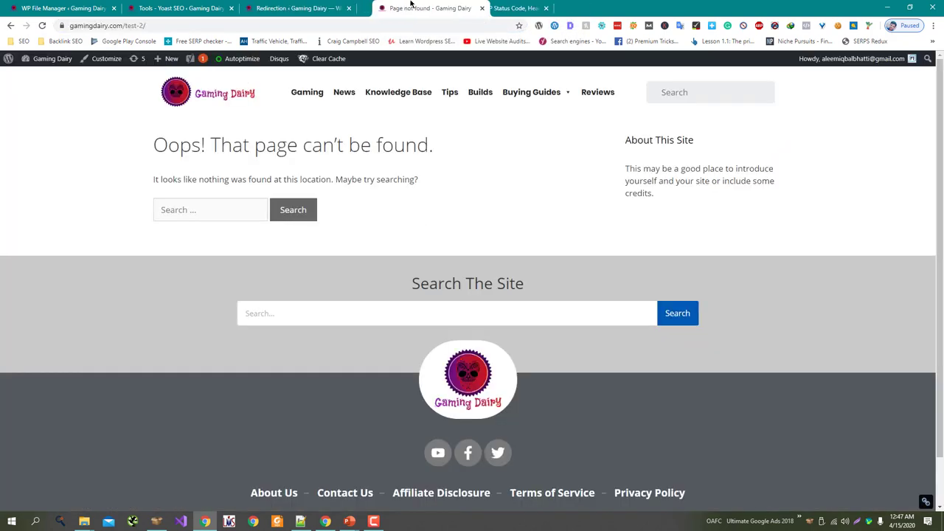
{"action": "mouse_move", "coordinate": [183, 25]}
{"action": "left_mouse_down"}
{"action": "mouse_move", "coordinate": [155, 26]}
{"action": "mouse_move", "coordinate": [175, 25]}
{"action": "left_mouse_up"}
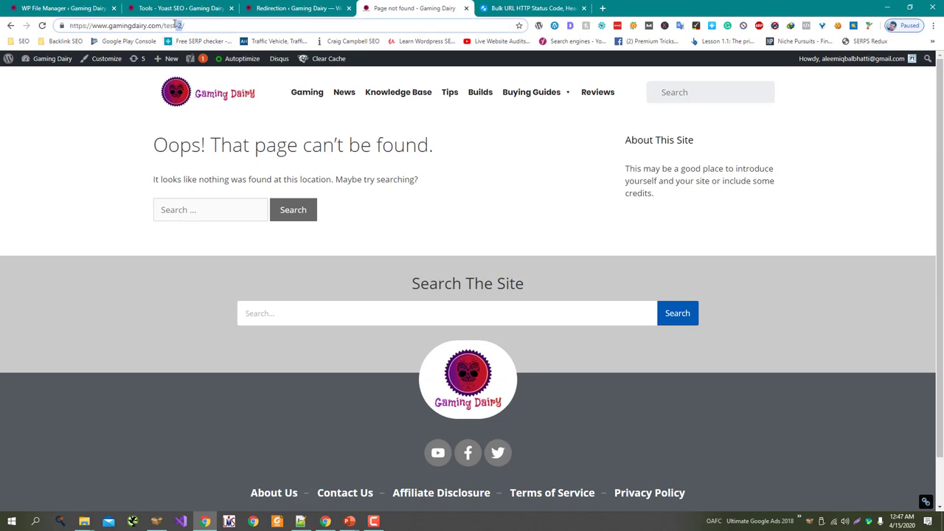
{"action": "type", "text": "-1/"}
{"action": "key", "text": "Return"}
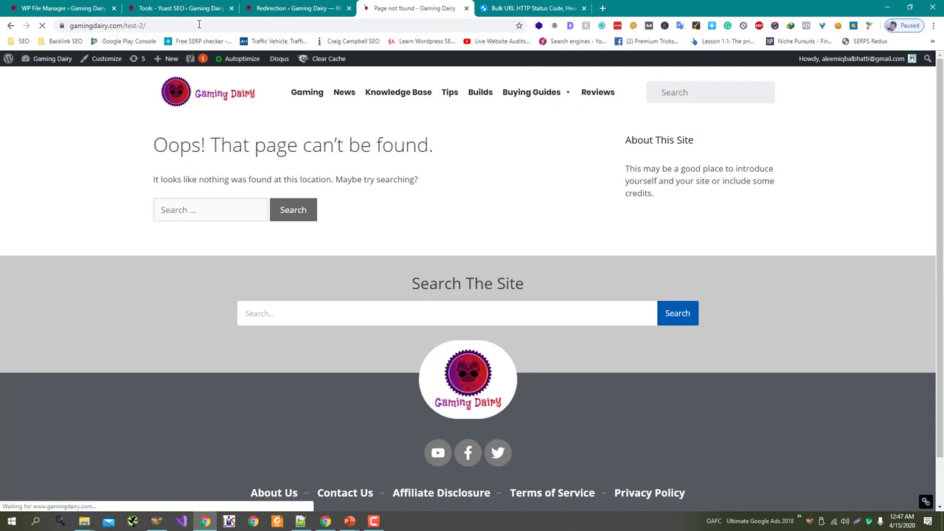
Step: Check the resulting /test-2/ address in httpstatus.io, which reports 404 with no redirects
{"action": "left_click", "coordinate": [199, 25]}
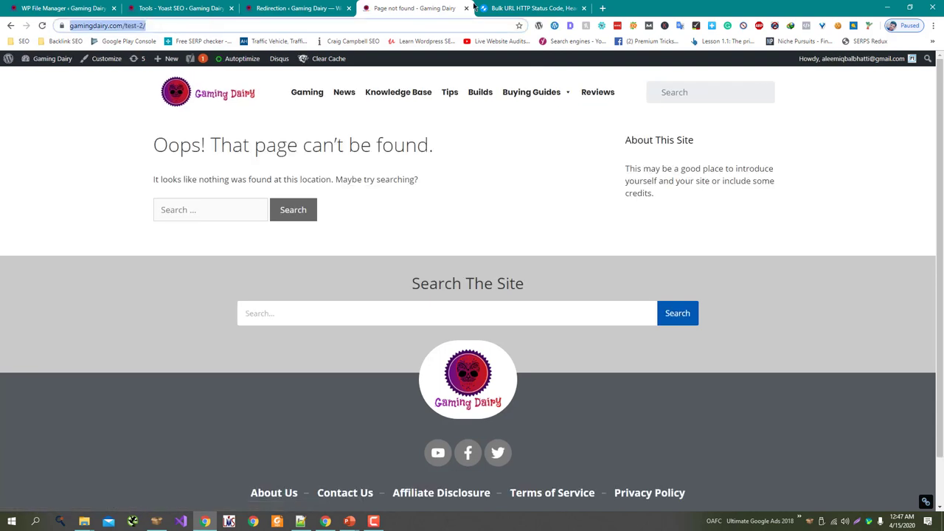
{"action": "key", "text": "ctrl+c"}
{"action": "left_click", "coordinate": [517, 7]}
{"action": "left_click", "coordinate": [432, 108]}
{"action": "key", "text": "ctrl+a"}
{"action": "key", "text": "ctrl+v"}
{"action": "left_click", "coordinate": [446, 206]}
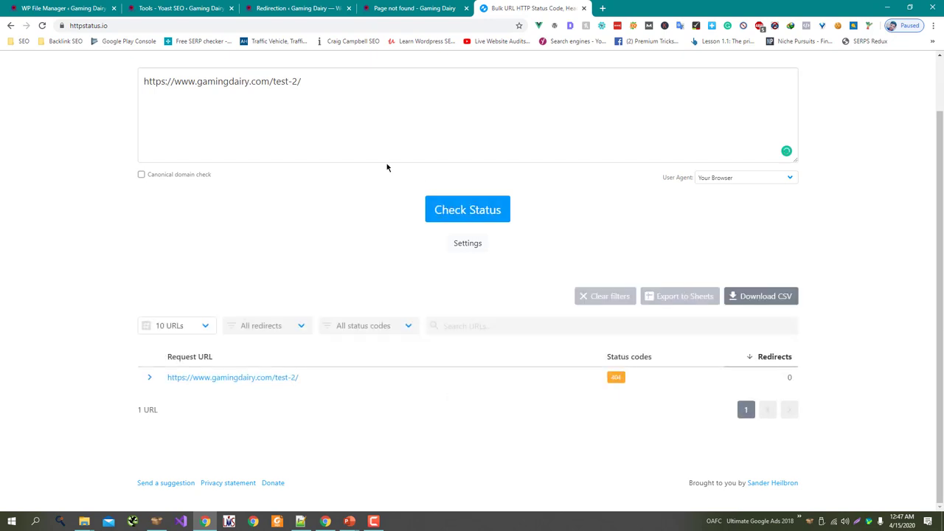
Step: Check /test-1/ in httpstatus.io for a 301 to /test-2/, then return to the slide show
{"action": "double_click", "coordinate": [295, 81]}
{"action": "type", "text": "1"}
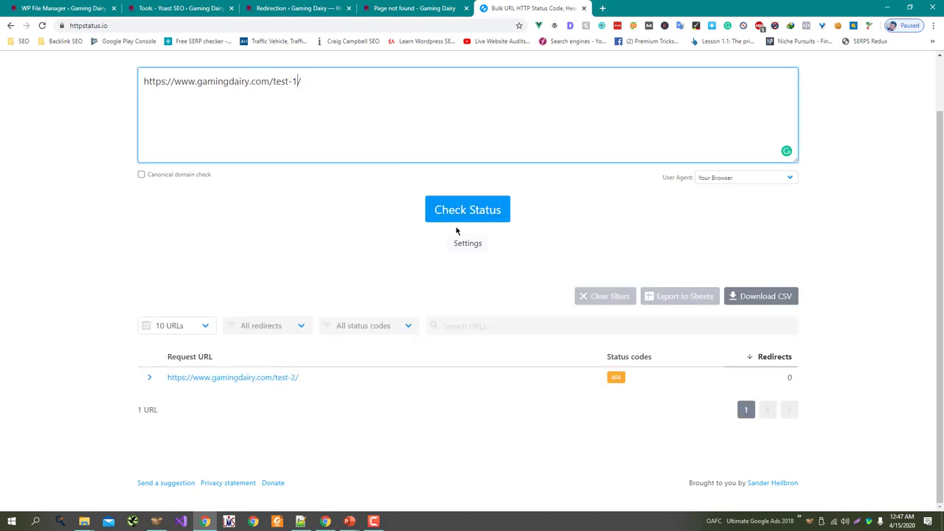
{"action": "left_click", "coordinate": [456, 215]}
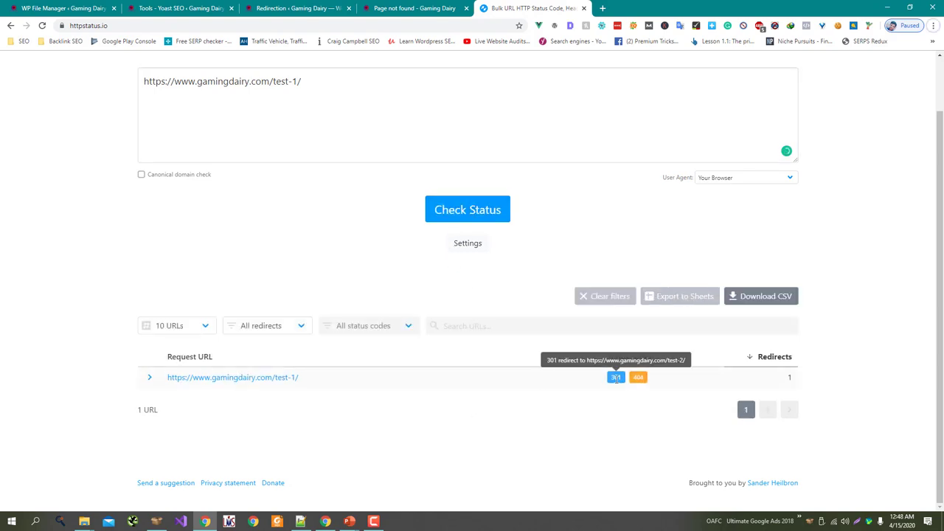
{"action": "key", "text": "alt+Tab"}
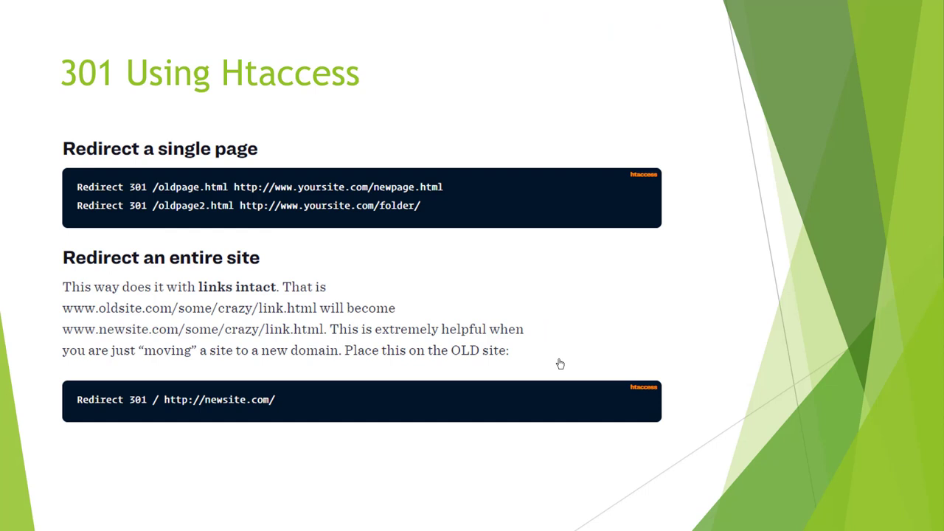
Step: Advance the presentation to the '302 Using Htaccess' slide
{"action": "key", "text": "Right"}
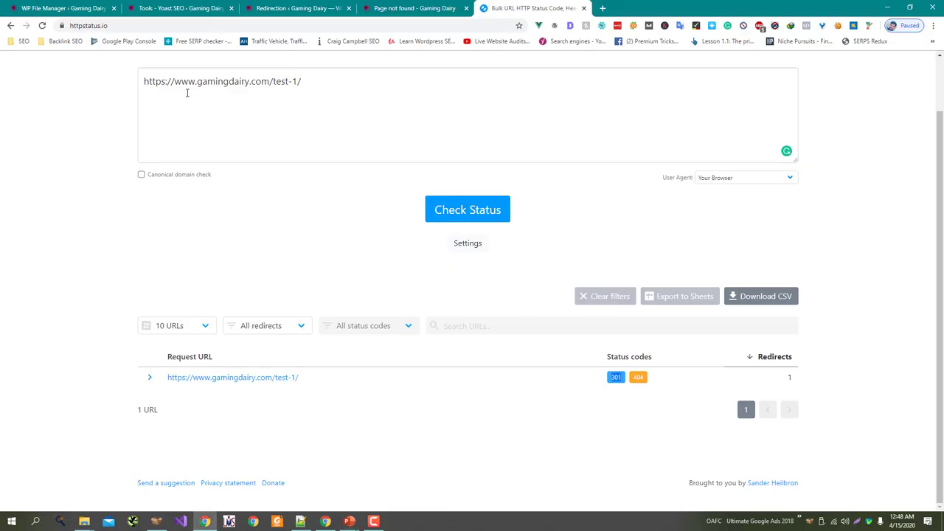
Step: In Yoast's .htaccess editor, change the line to 'Redirect 302 /test-1/ /test-2/' and save
{"action": "left_click", "coordinate": [66, 7]}
{"action": "left_click", "coordinate": [177, 5]}
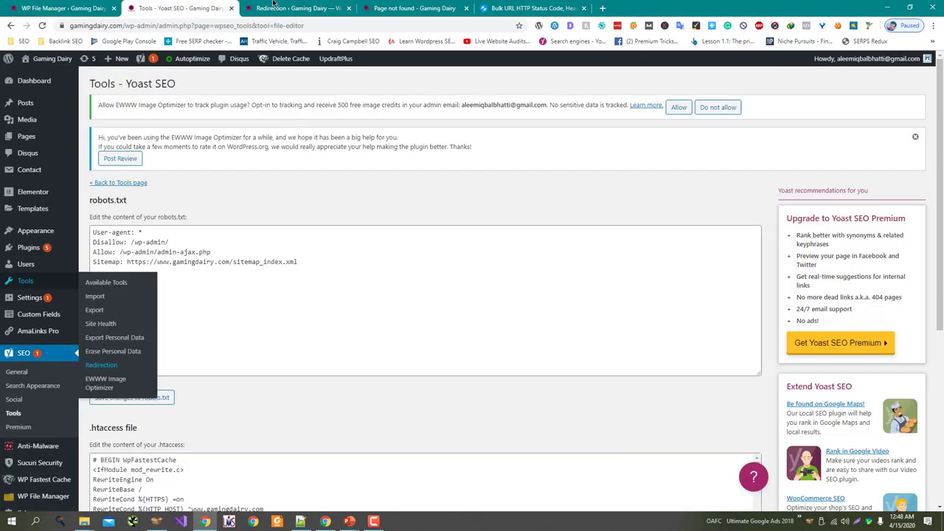
{"action": "left_click", "coordinate": [275, 6]}
{"action": "left_click", "coordinate": [385, 7]}
{"action": "left_click", "coordinate": [199, 6]}
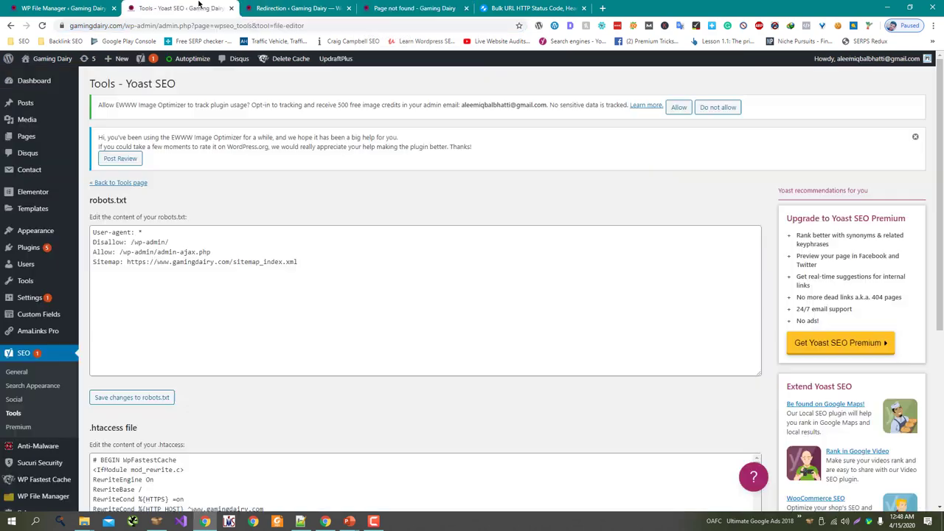
{"action": "scroll", "coordinate": [363, 340], "scroll_direction": "down", "scroll_amount": 10}
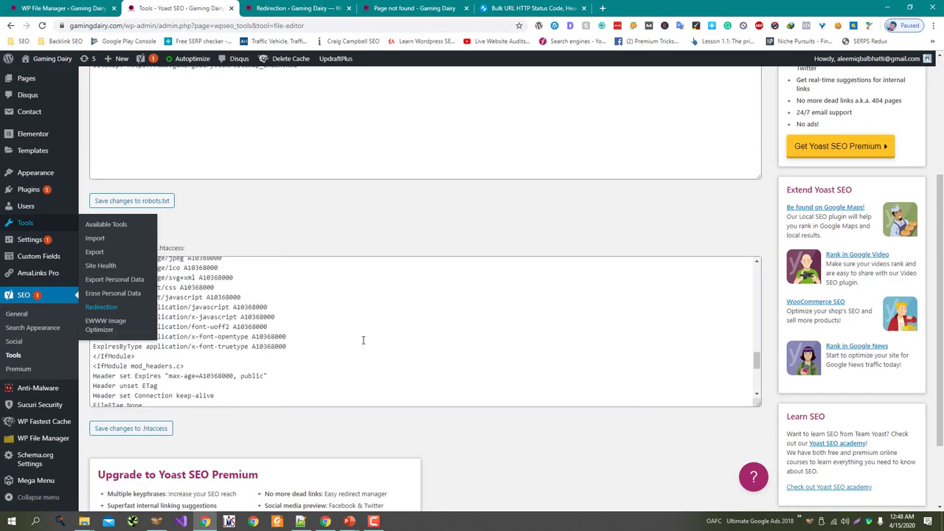
{"action": "scroll", "coordinate": [363, 340], "scroll_direction": "down", "scroll_amount": 5}
{"action": "left_click", "coordinate": [138, 400]}
{"action": "key", "text": "BackSpace"}
{"action": "type", "text": "2 /test-1/ /test-2/"}
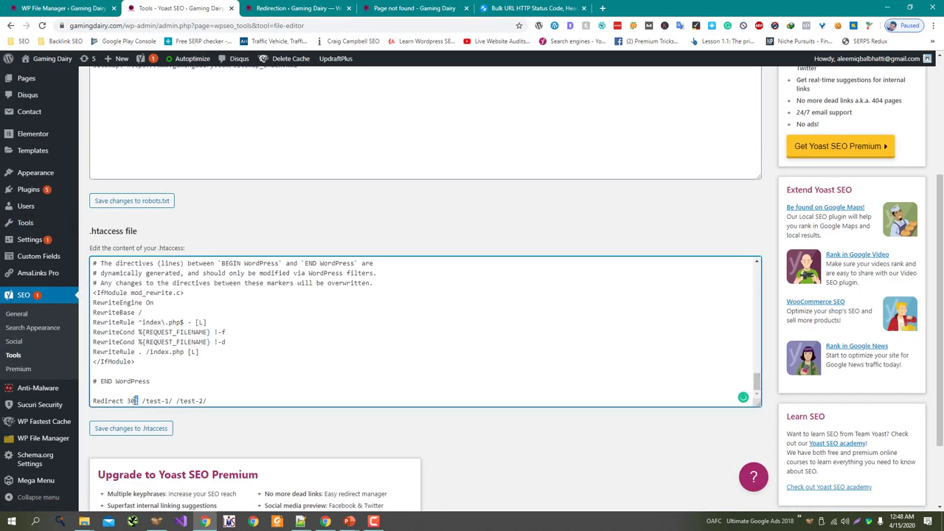
{"action": "left_click", "coordinate": [141, 428]}
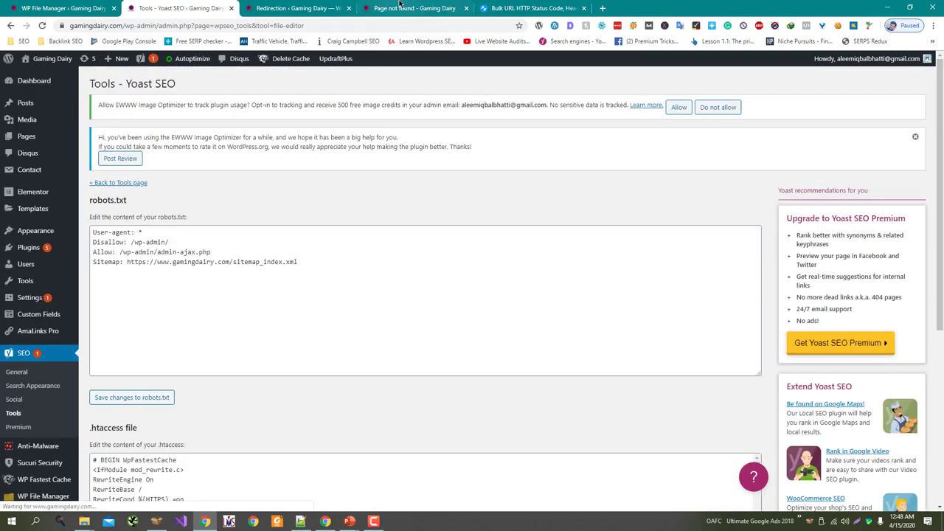
Step: Load /test-1/ again and re-run the httpstatus.io check to see the 302 redirect
{"action": "left_click", "coordinate": [413, 8]}
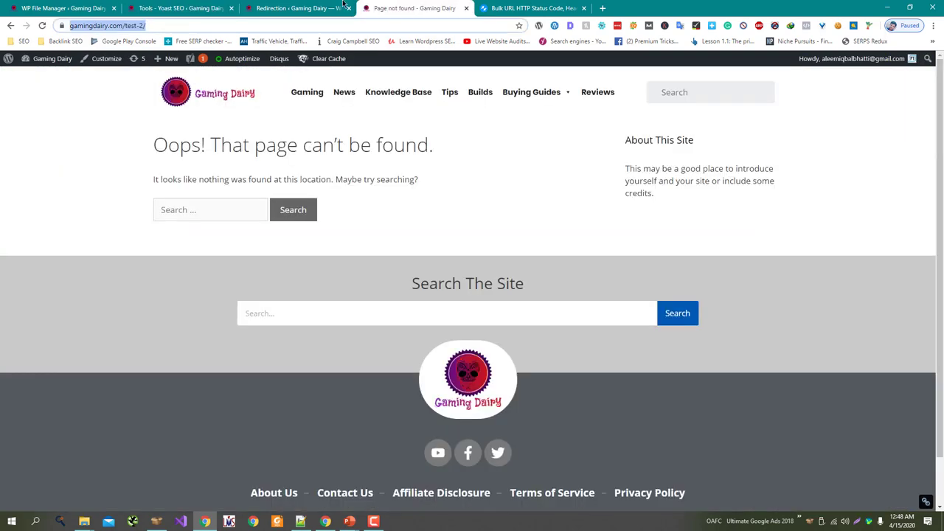
{"action": "left_click", "coordinate": [169, 26]}
{"action": "key", "text": "BackSpace"}
{"action": "key", "text": "BackSpace"}
{"action": "type", "text": "1/"}
{"action": "key", "text": "Return"}
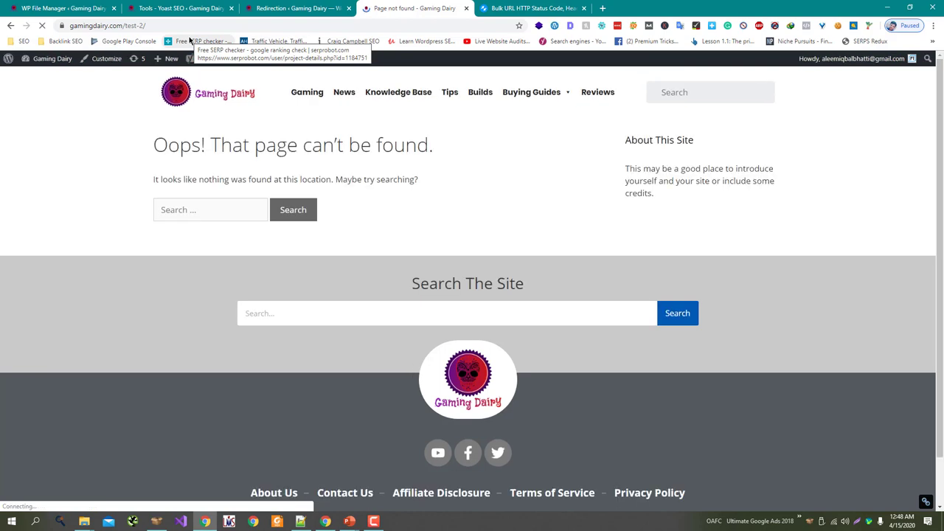
{"action": "left_click", "coordinate": [177, 26]}
{"action": "left_click", "coordinate": [531, 9]}
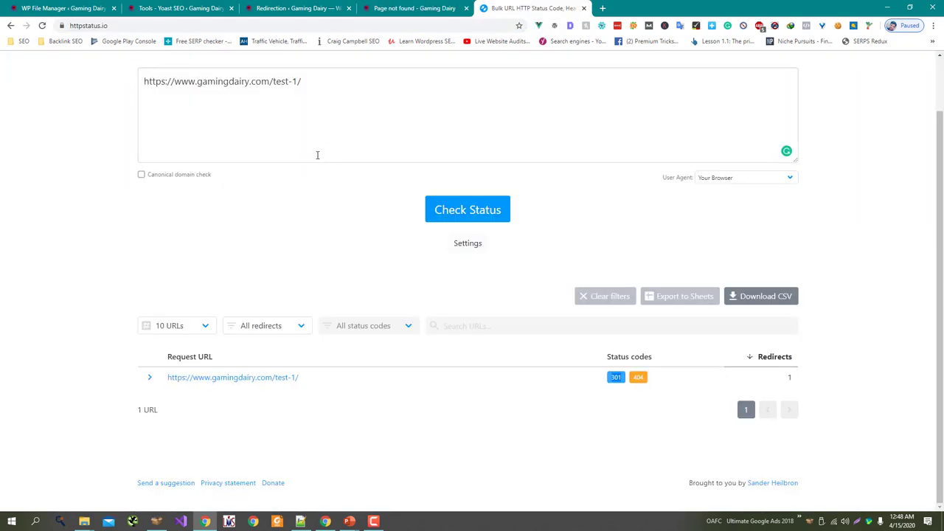
{"action": "left_click", "coordinate": [468, 215]}
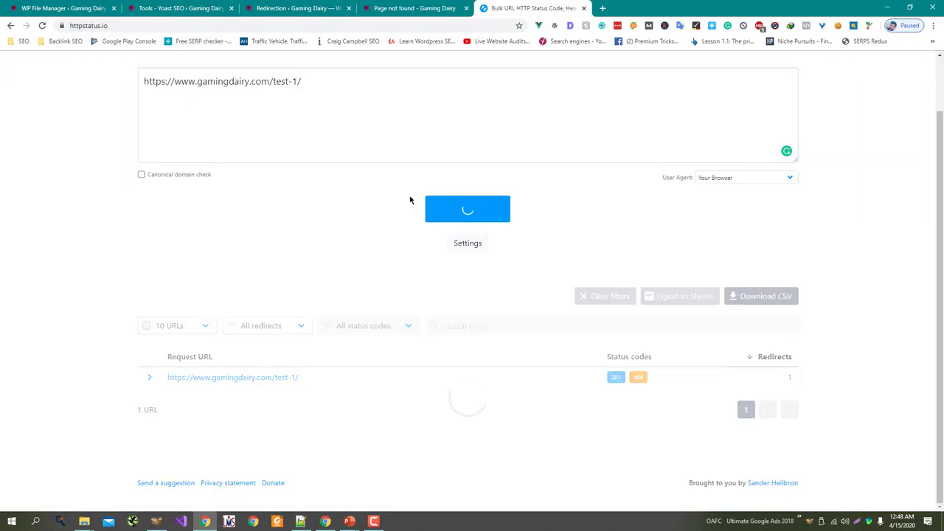